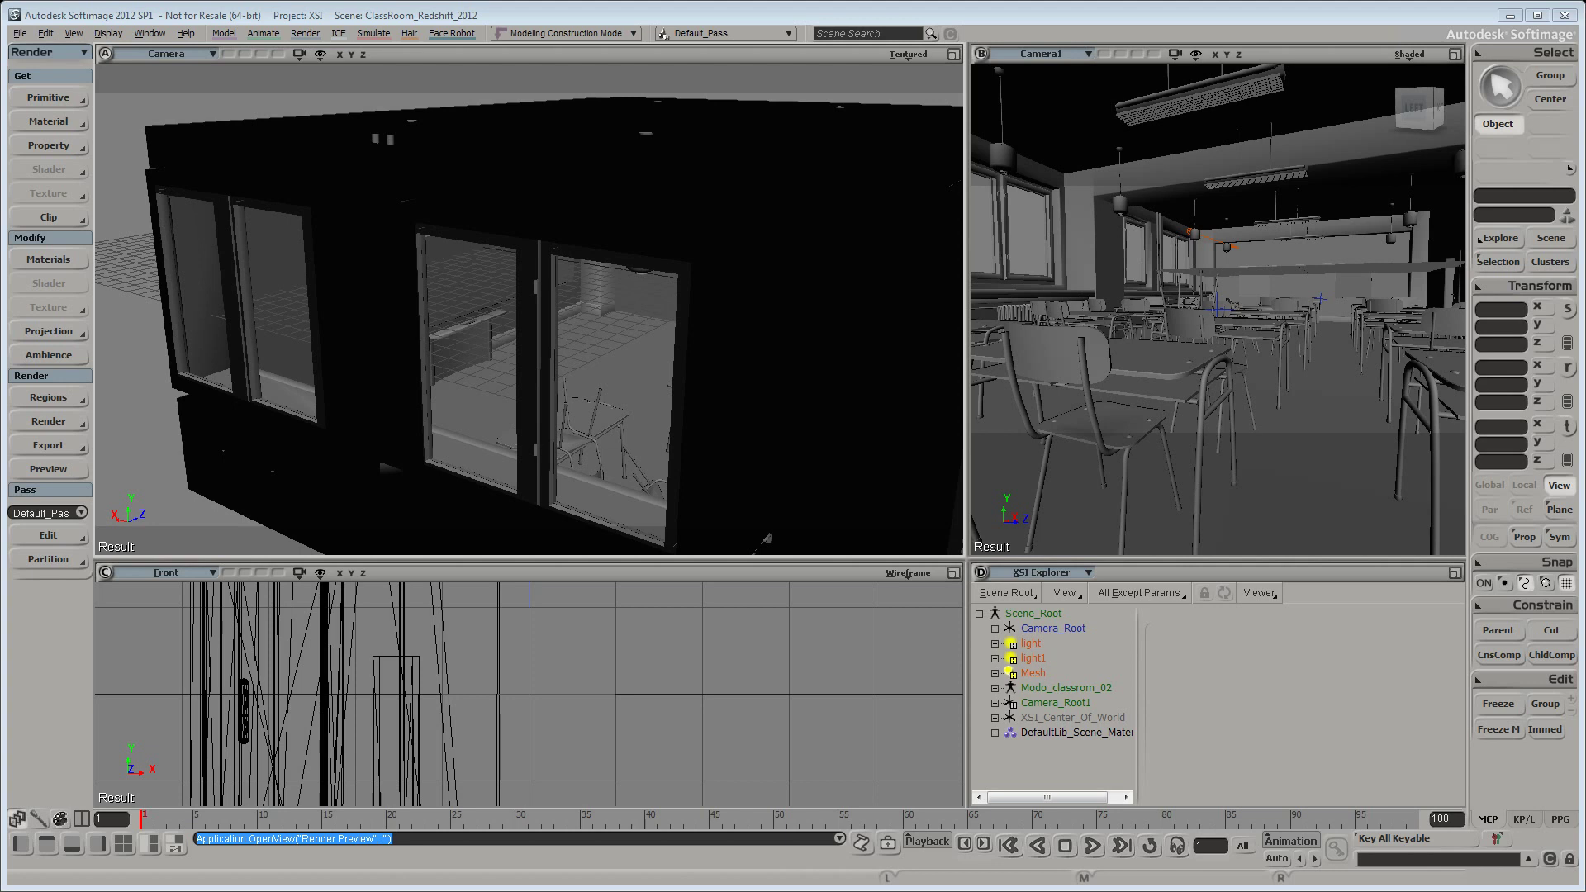
Render a preview of Default_Pass and enable progressive rendering in the Redshift output options.
click(76, 470)
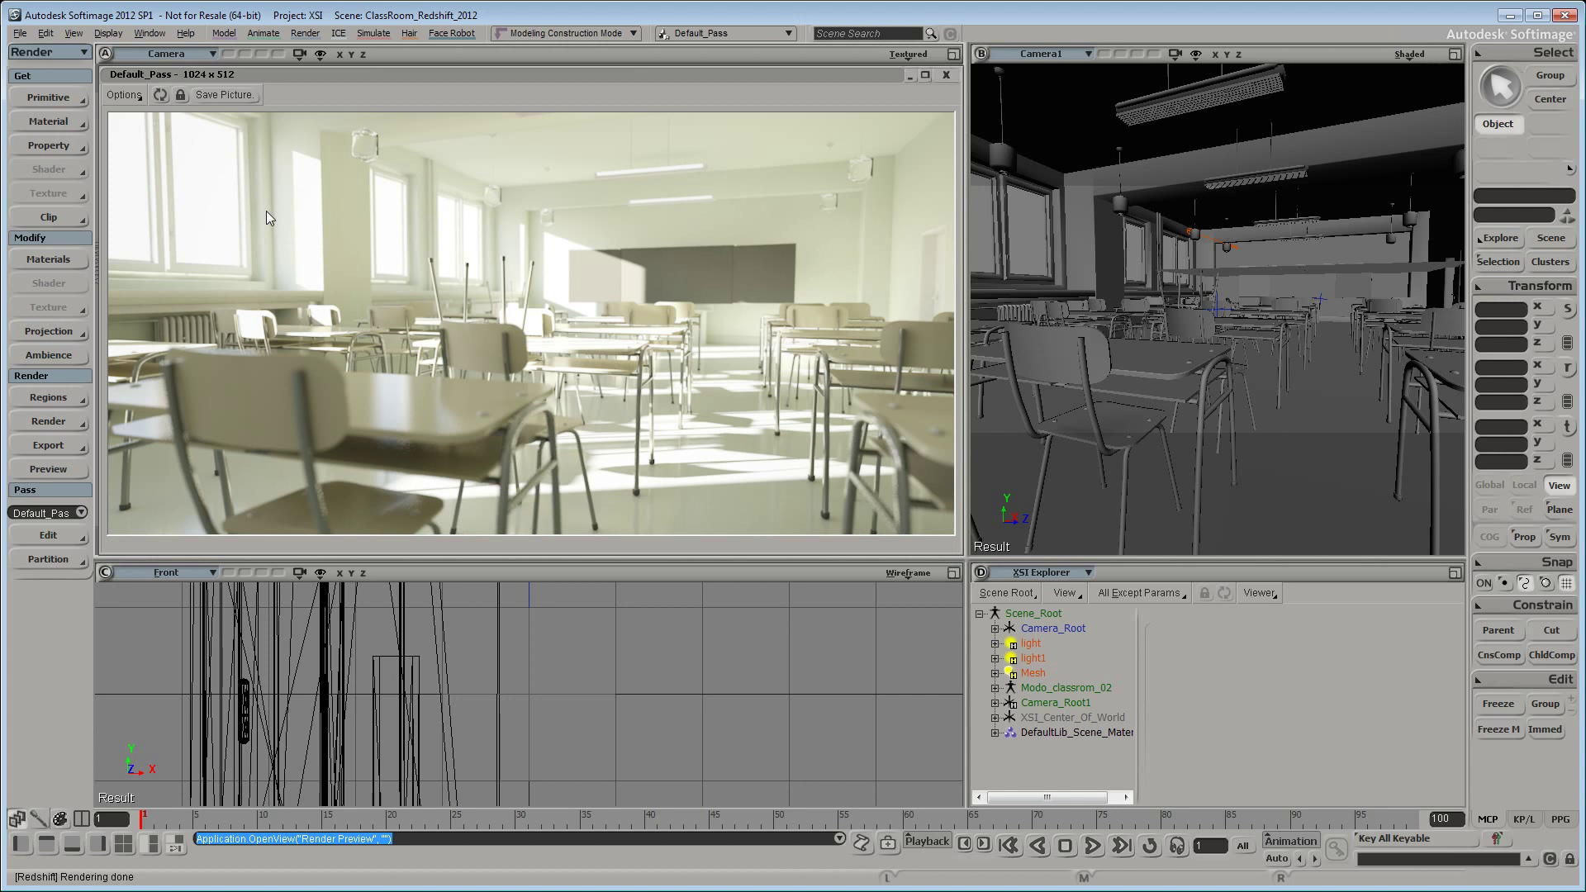
click(61, 420)
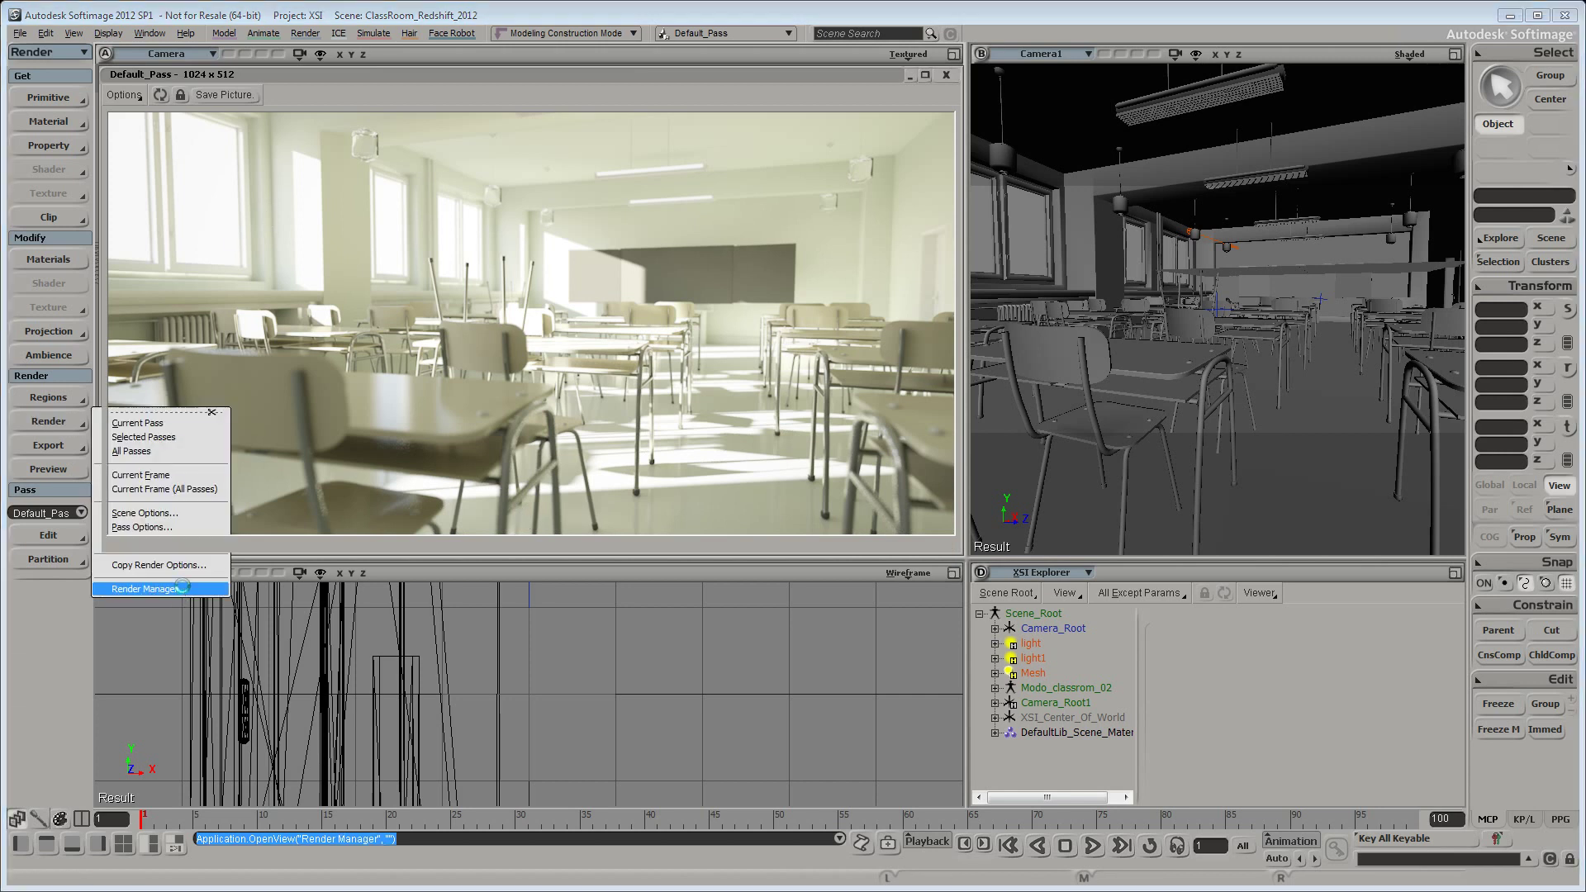
click(143, 589)
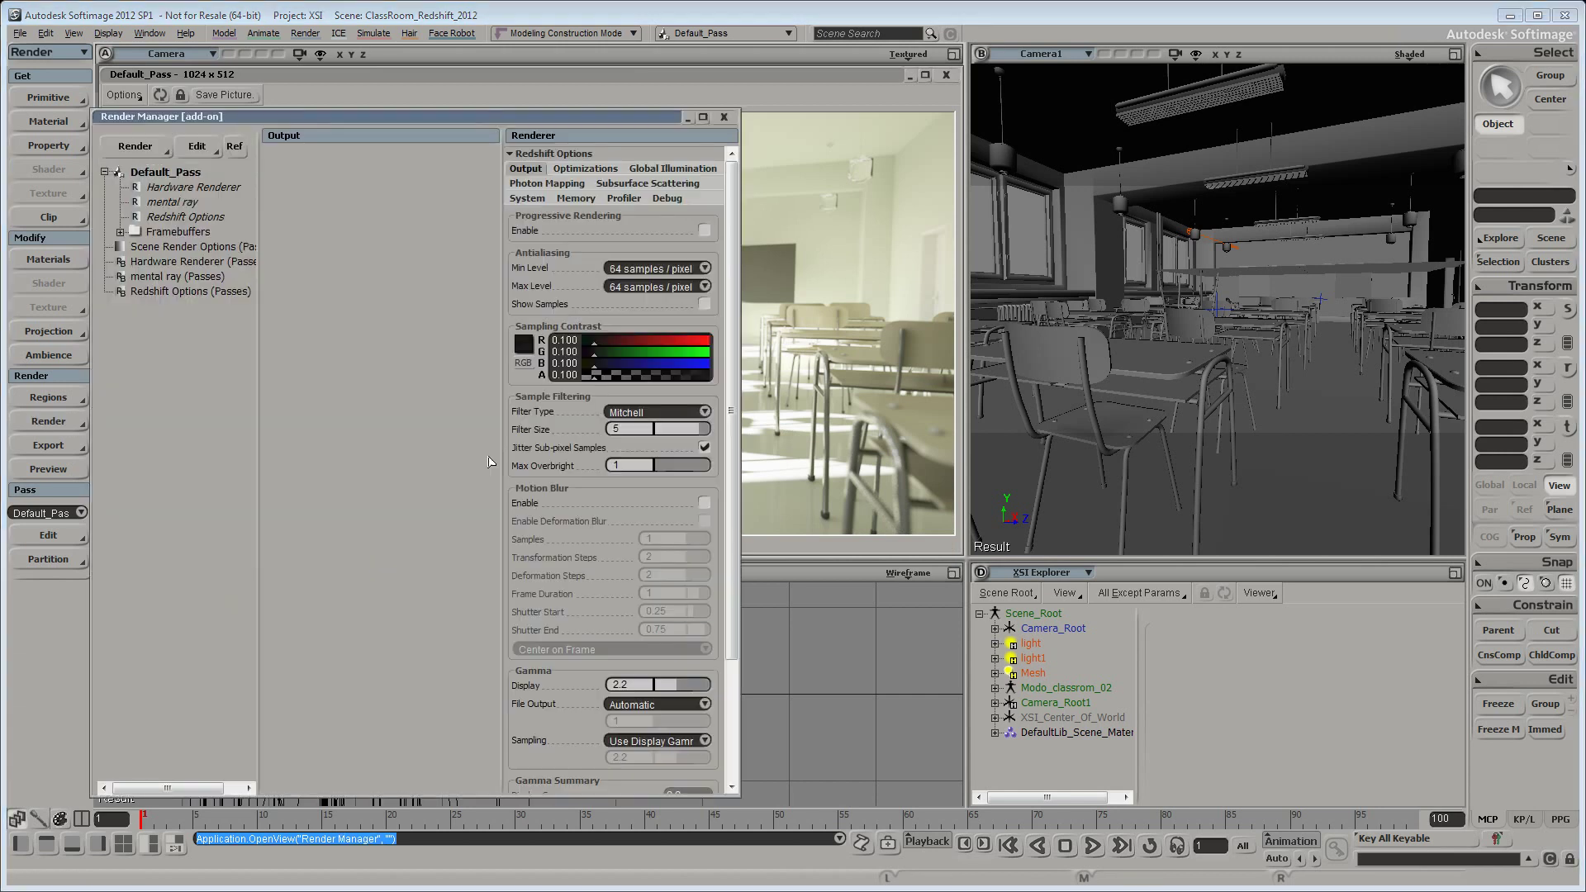
click(725, 120)
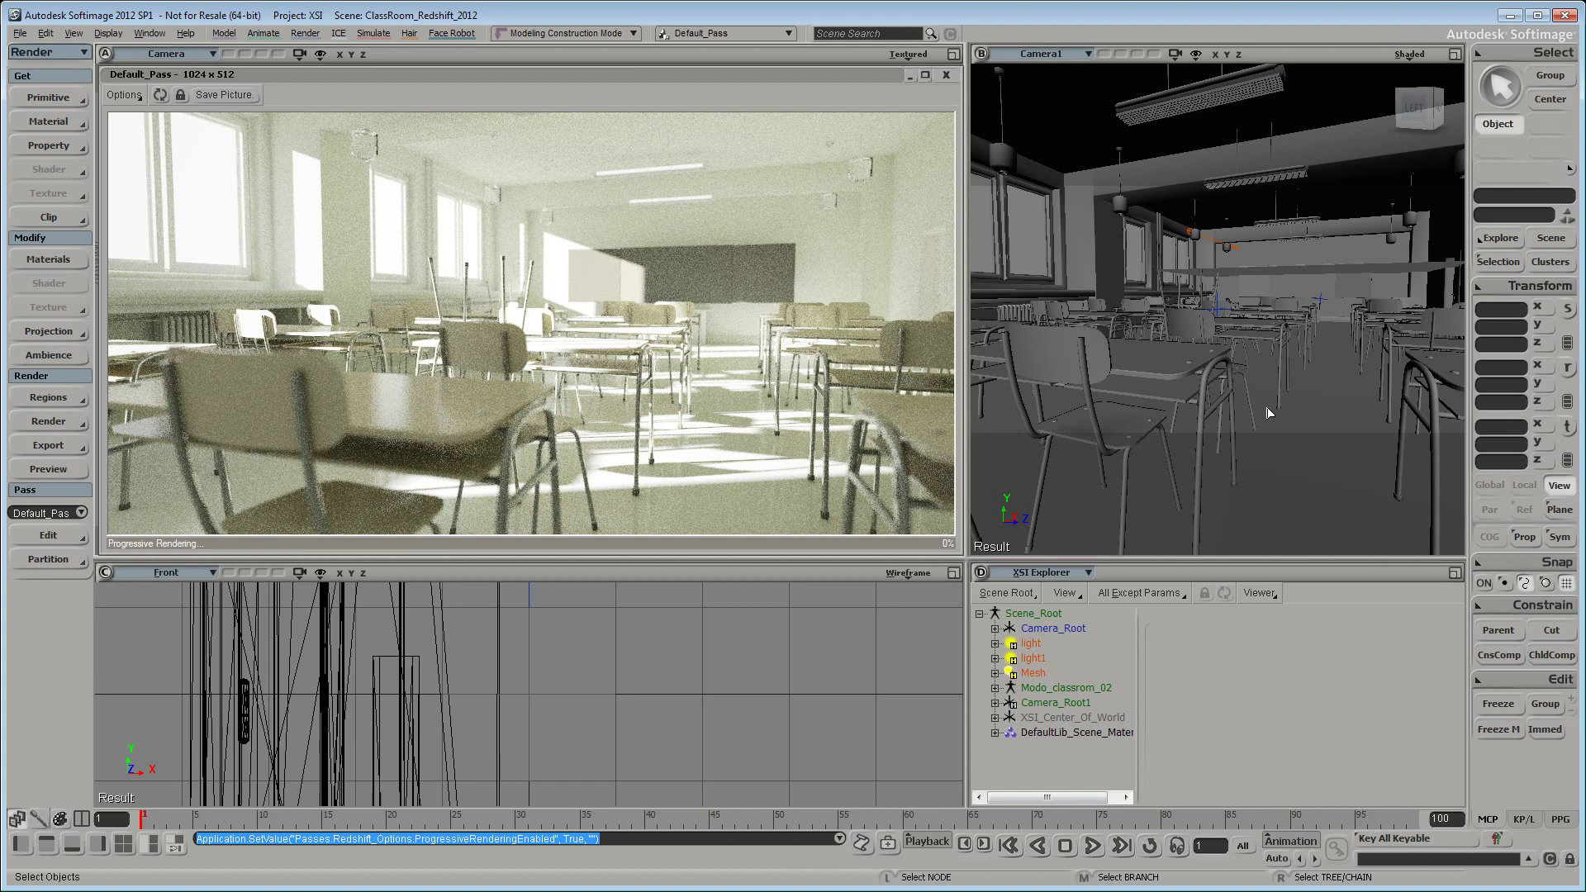
Select the physical sun light and move it along the global Y axis to about 3.25.
click(1214, 242)
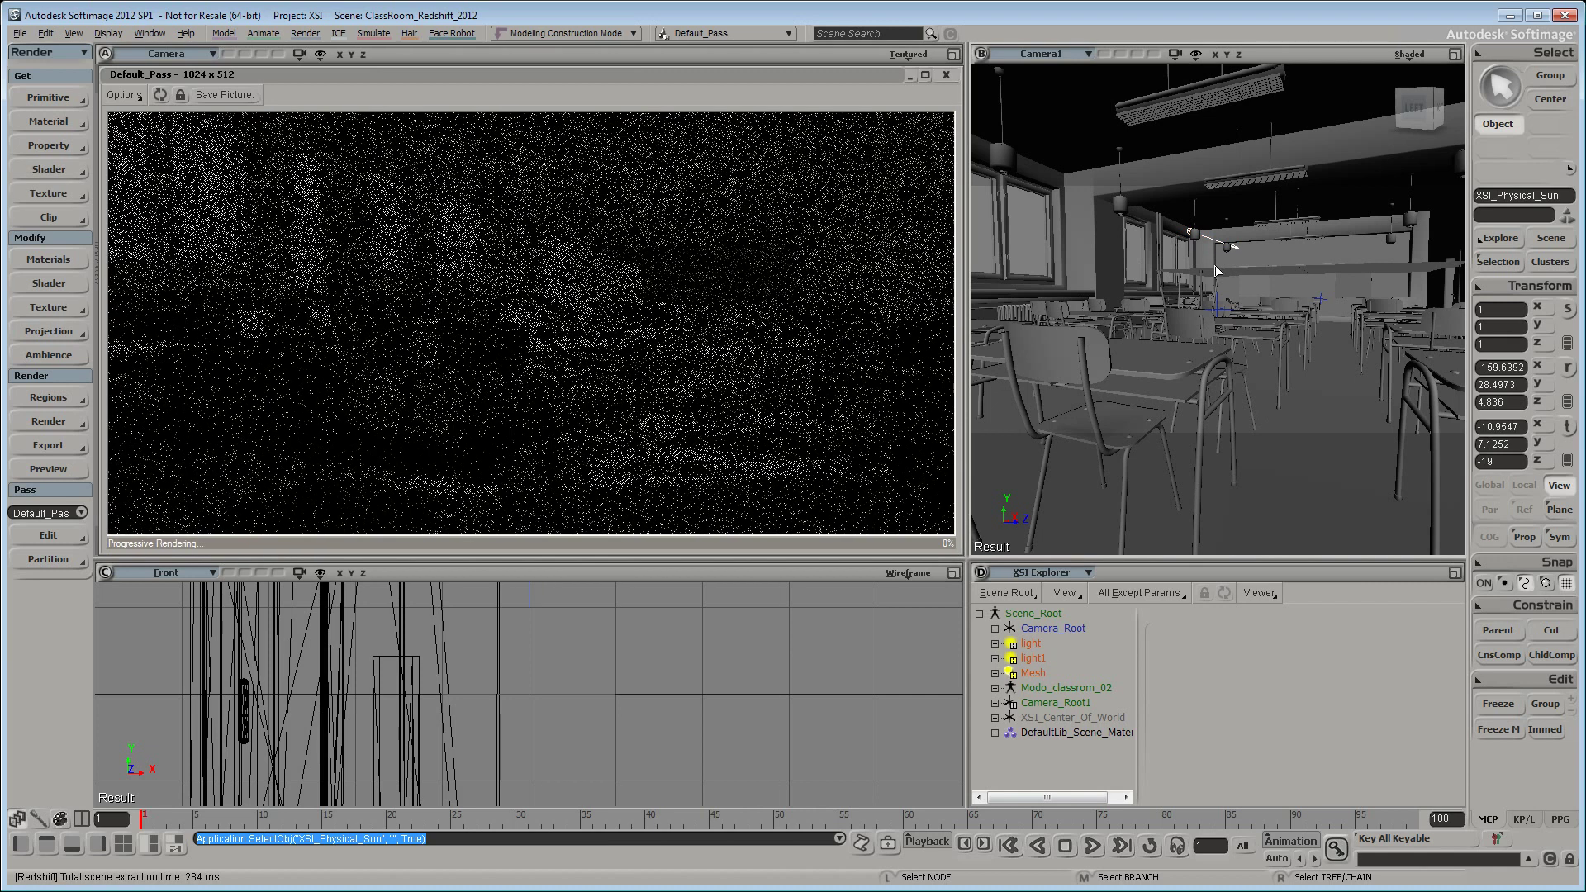
key(v)
drag(1192, 188, 1196, 235)
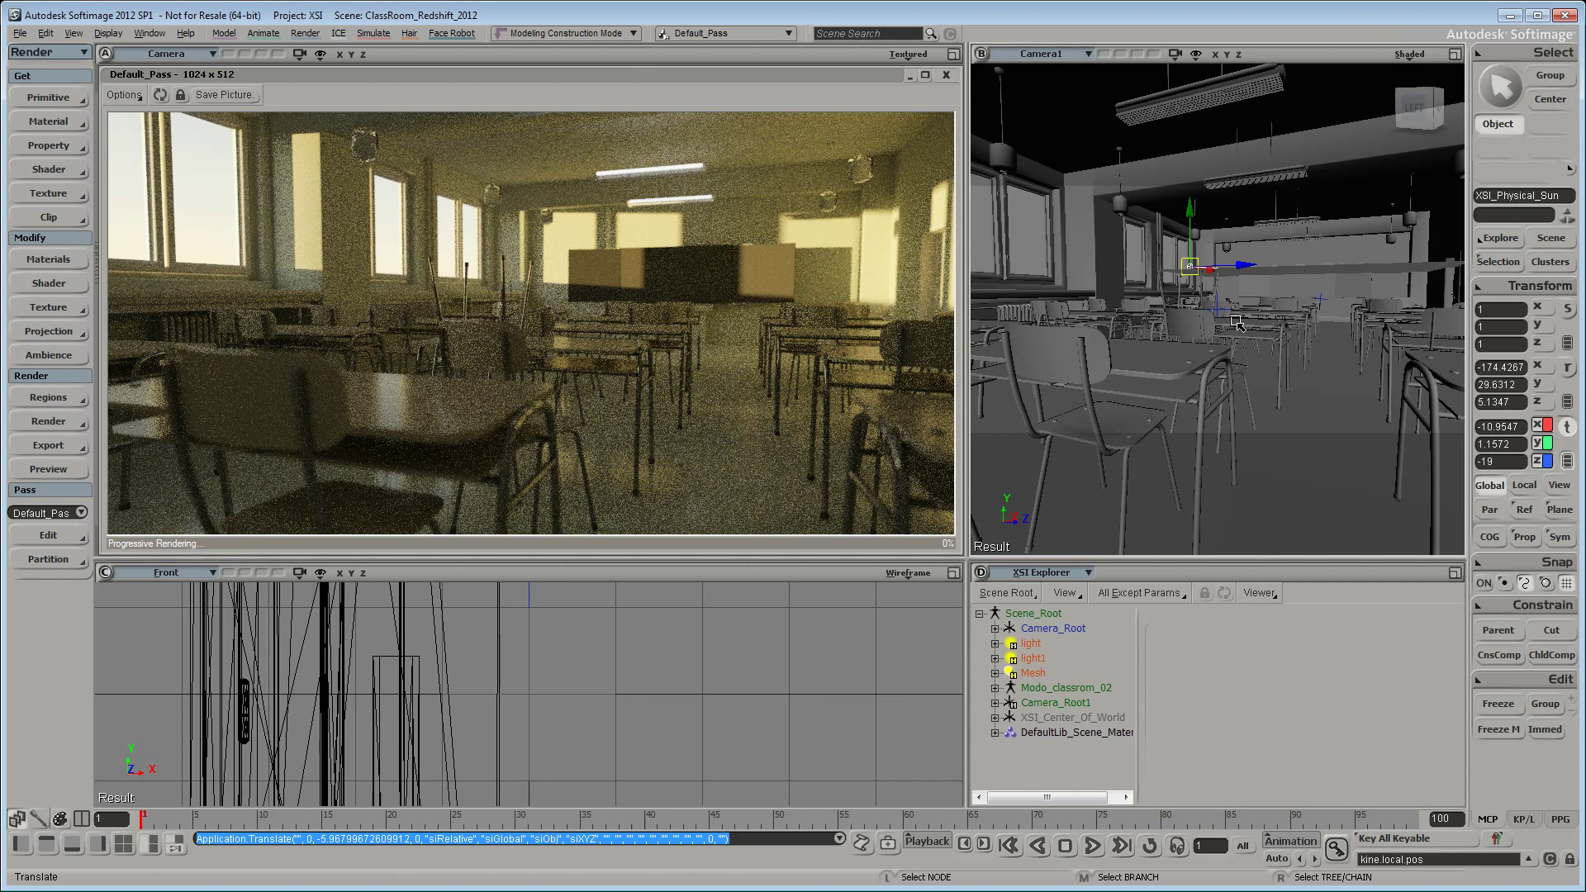
drag(1191, 241, 1191, 231)
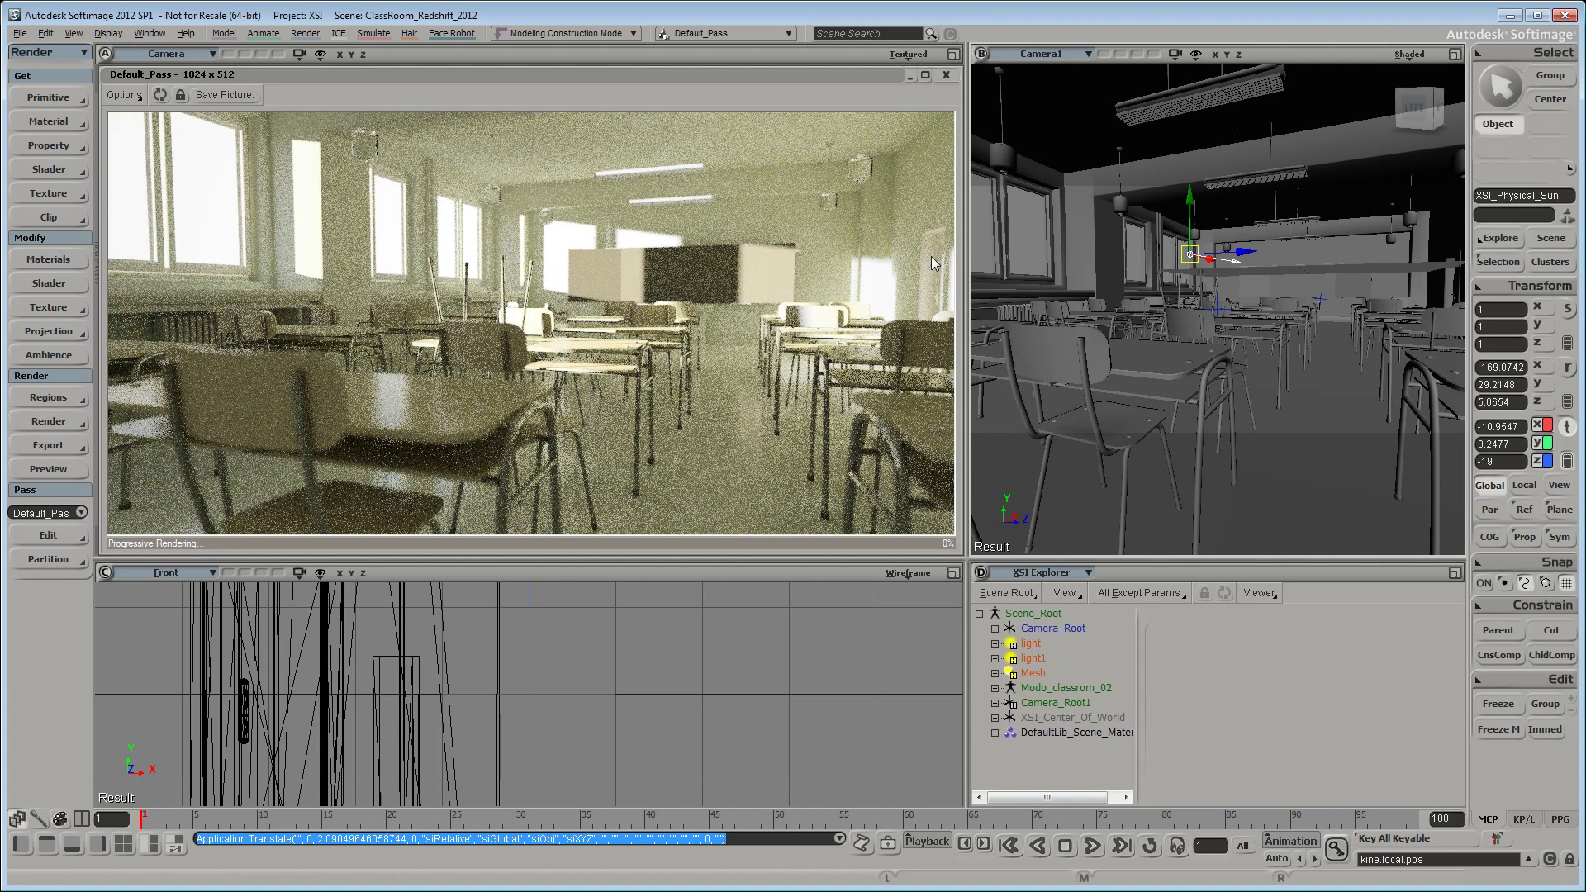
Create a polygon mesh sphere with a radius of 2.
click(224, 33)
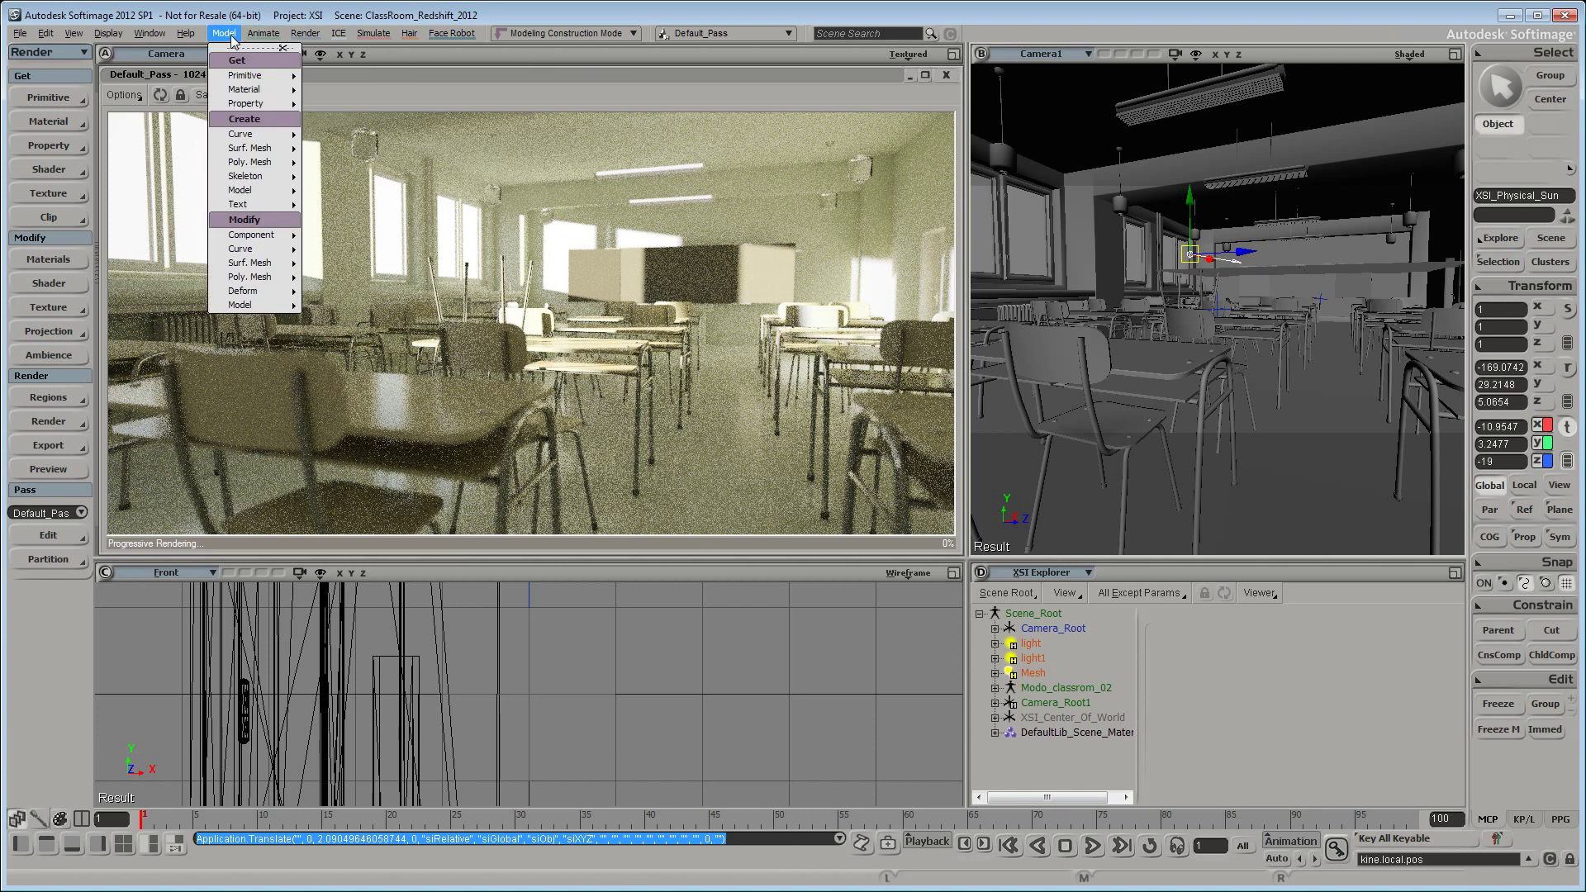
mouse_move(245, 80)
mouse_move(345, 109)
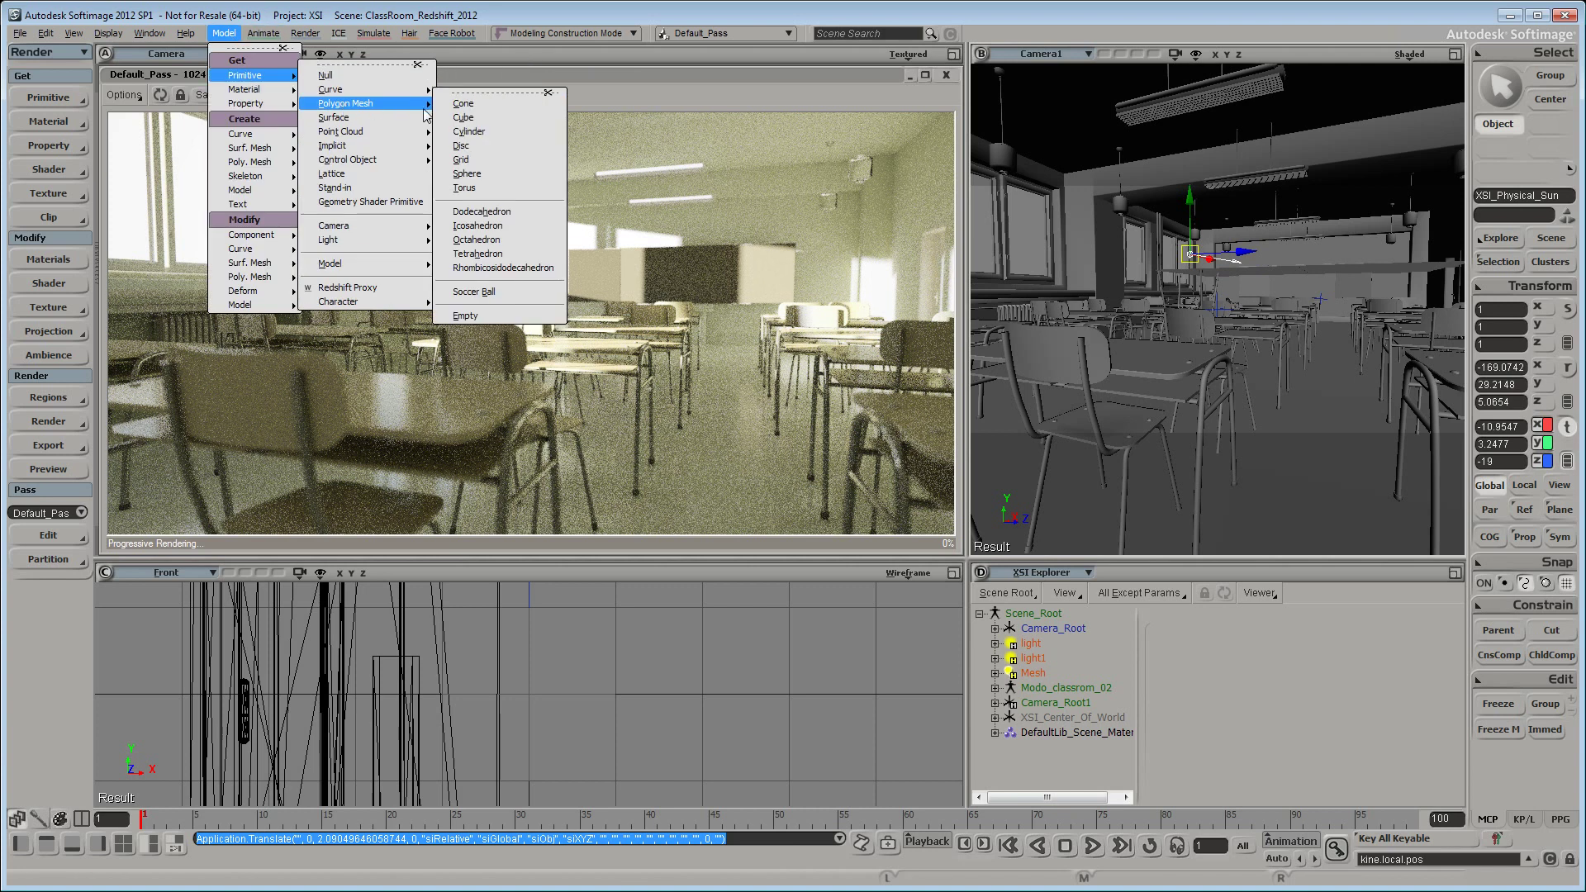
click(493, 172)
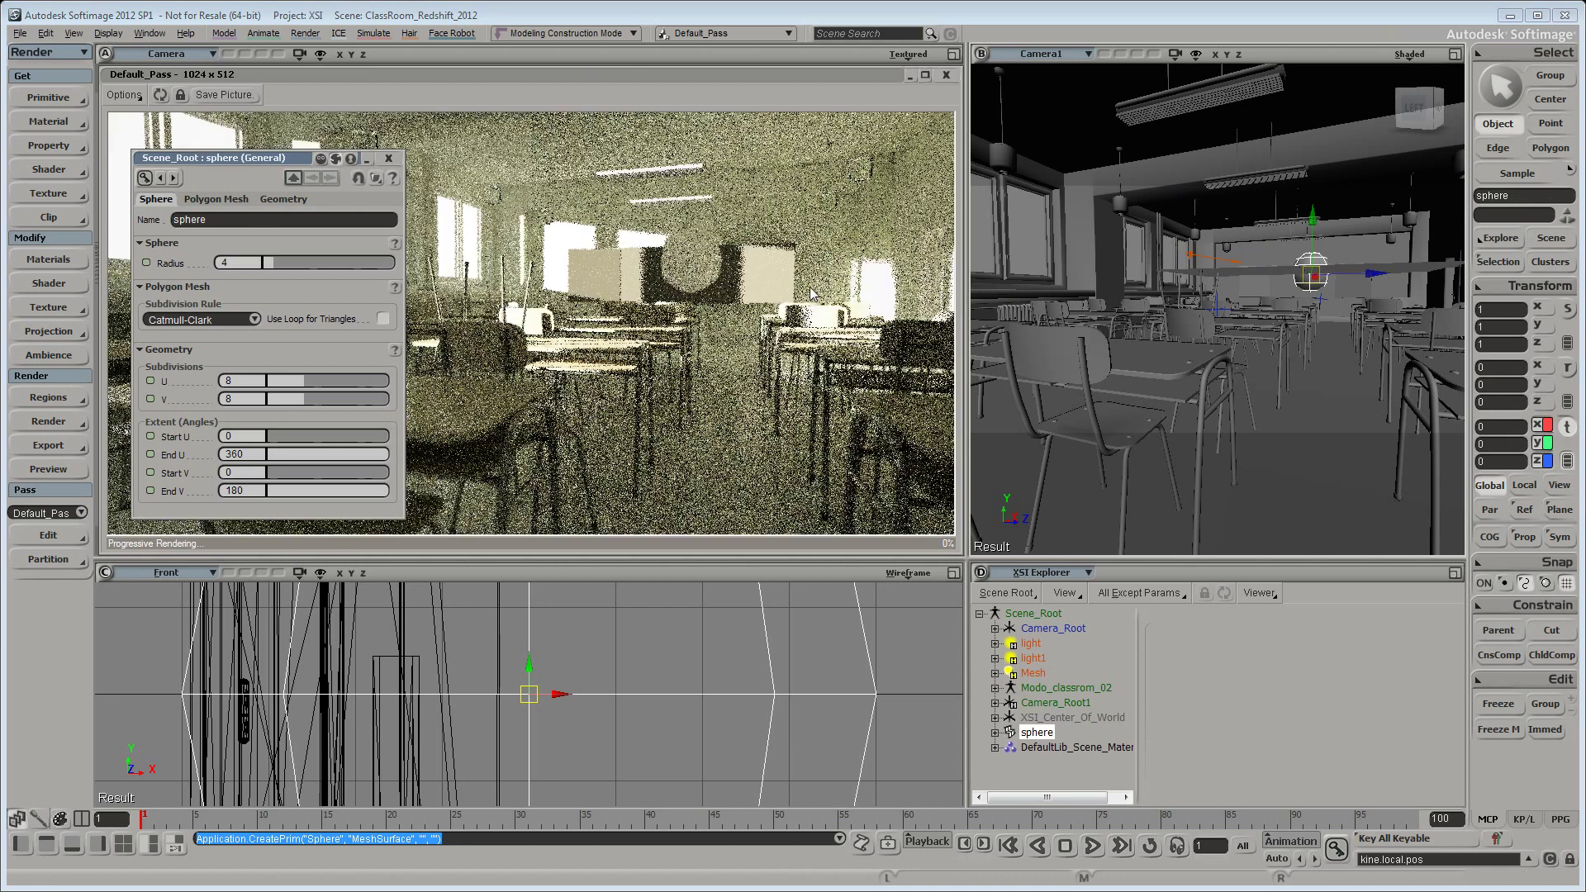
click(247, 262)
text(2)
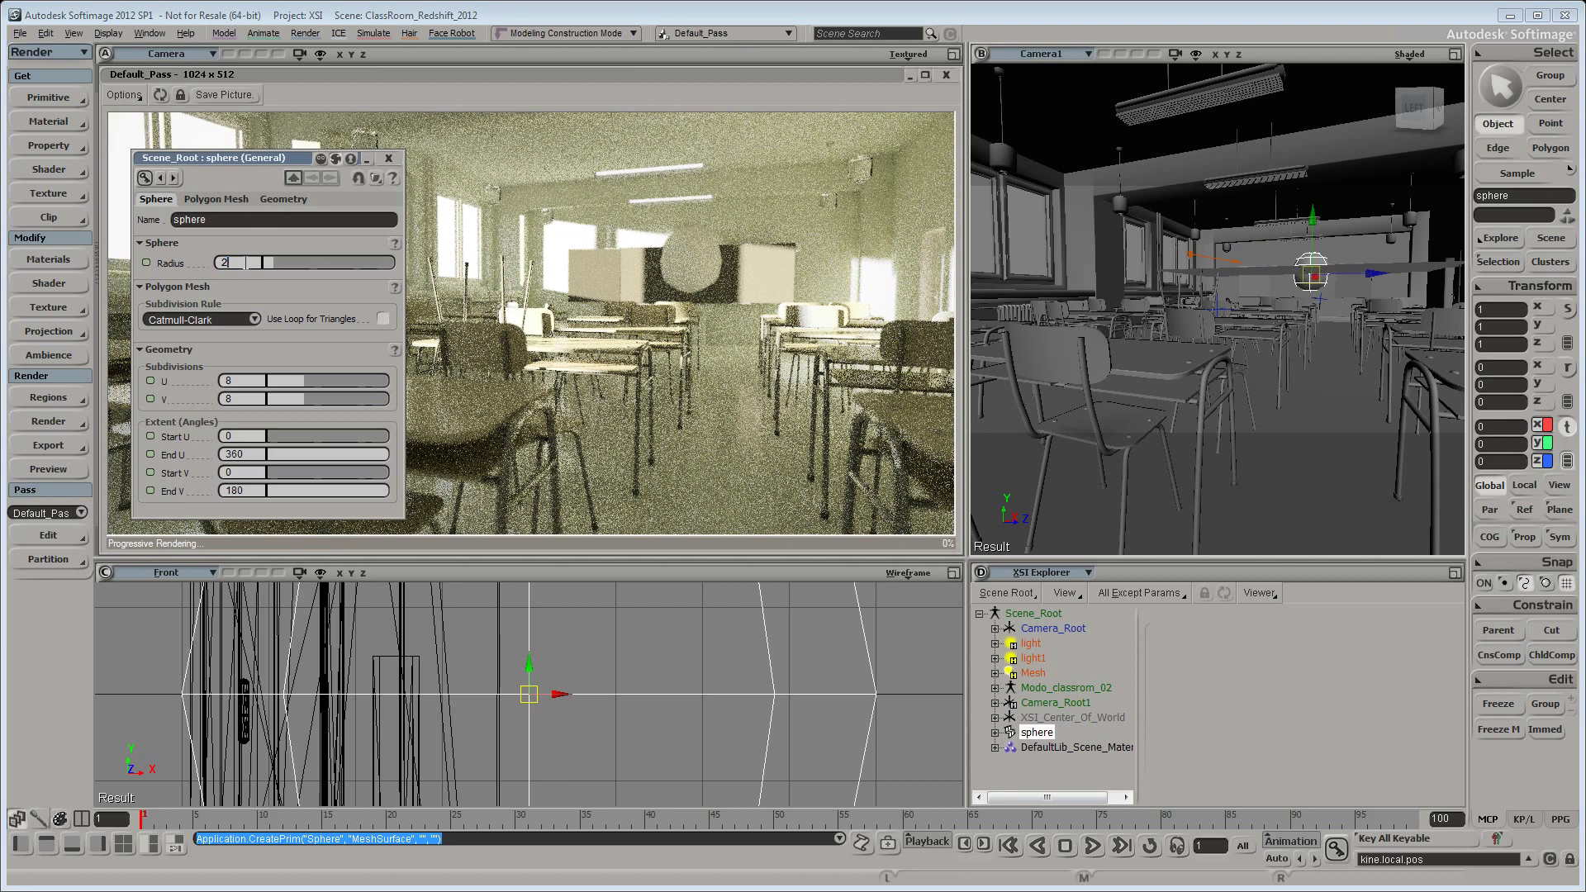
Set the sphere's U and V subdivisions to 128 each.
click(238, 380)
text(128)
key(Tab)
text(128)
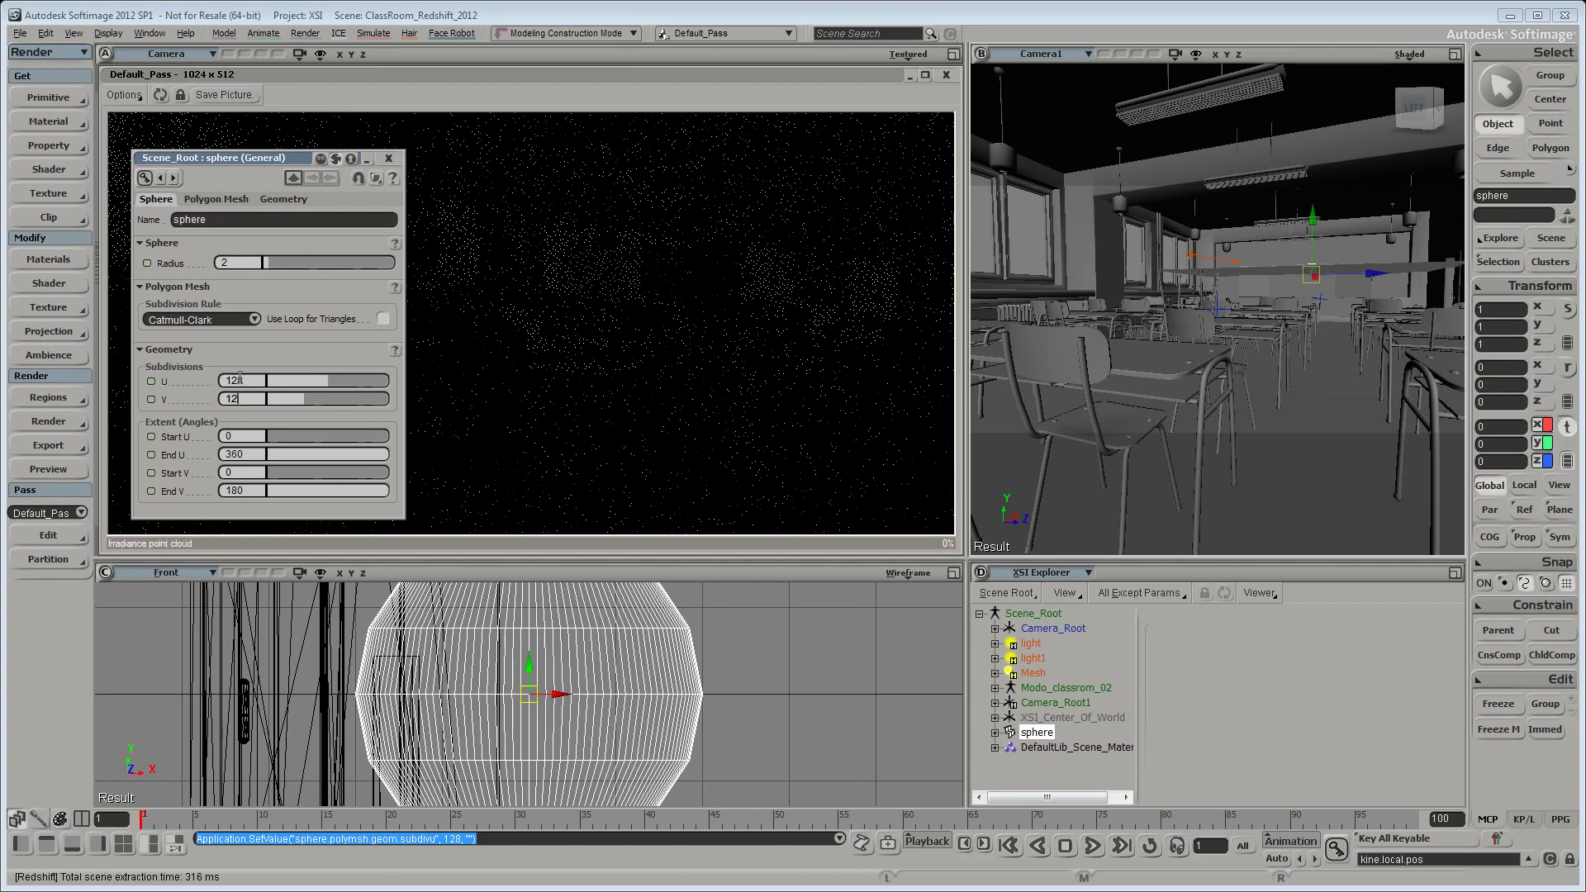
key(Tab)
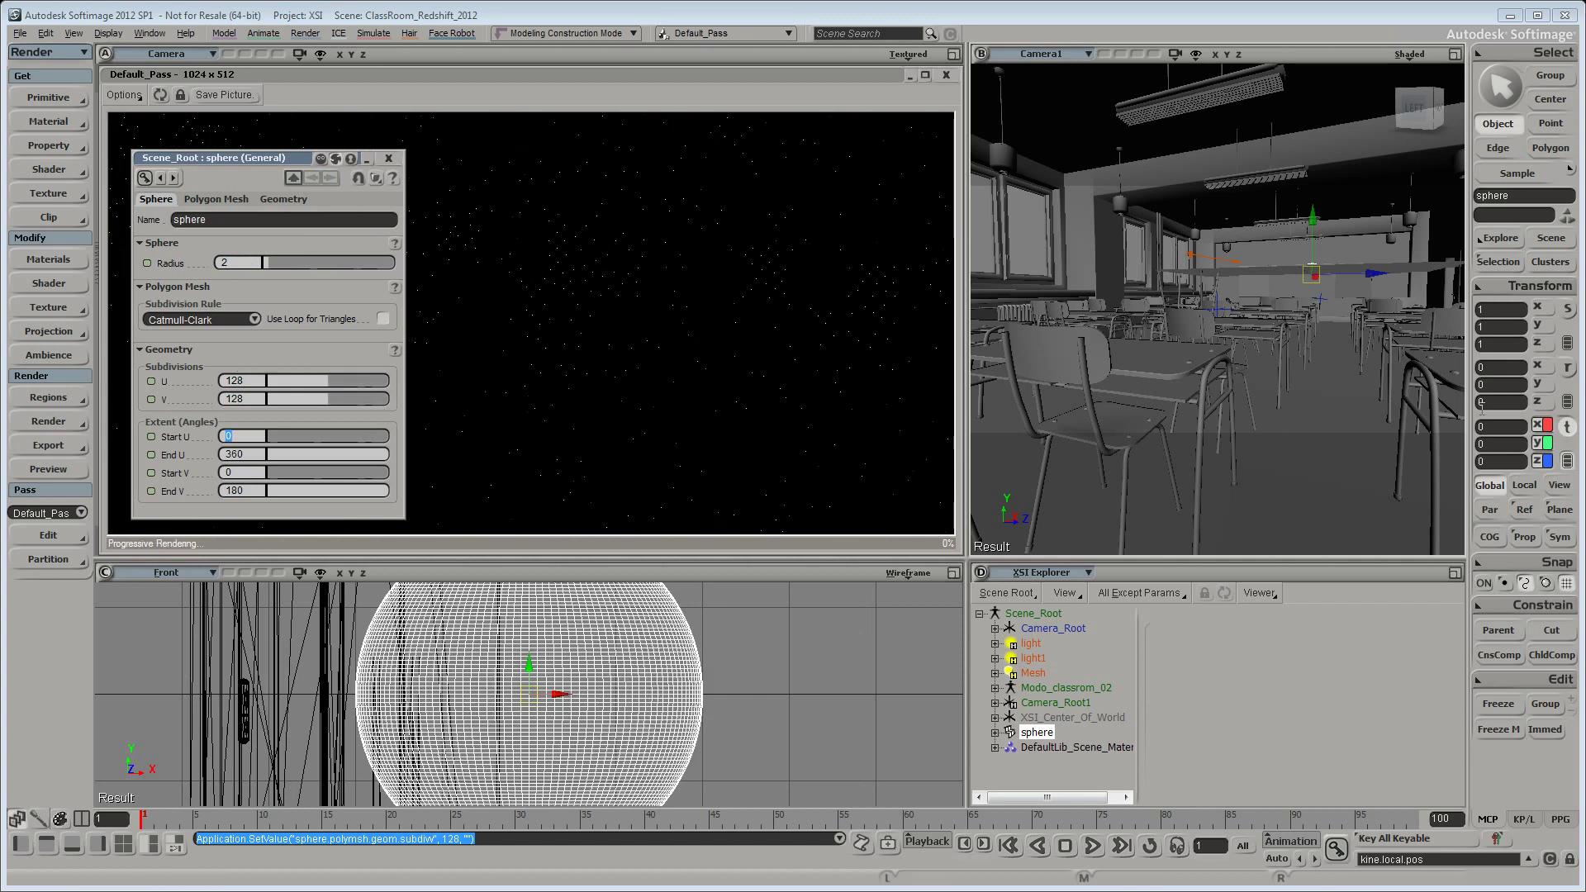
Try global X positions of -10 and -50 for the sphere, and settle on -30.
click(1501, 427)
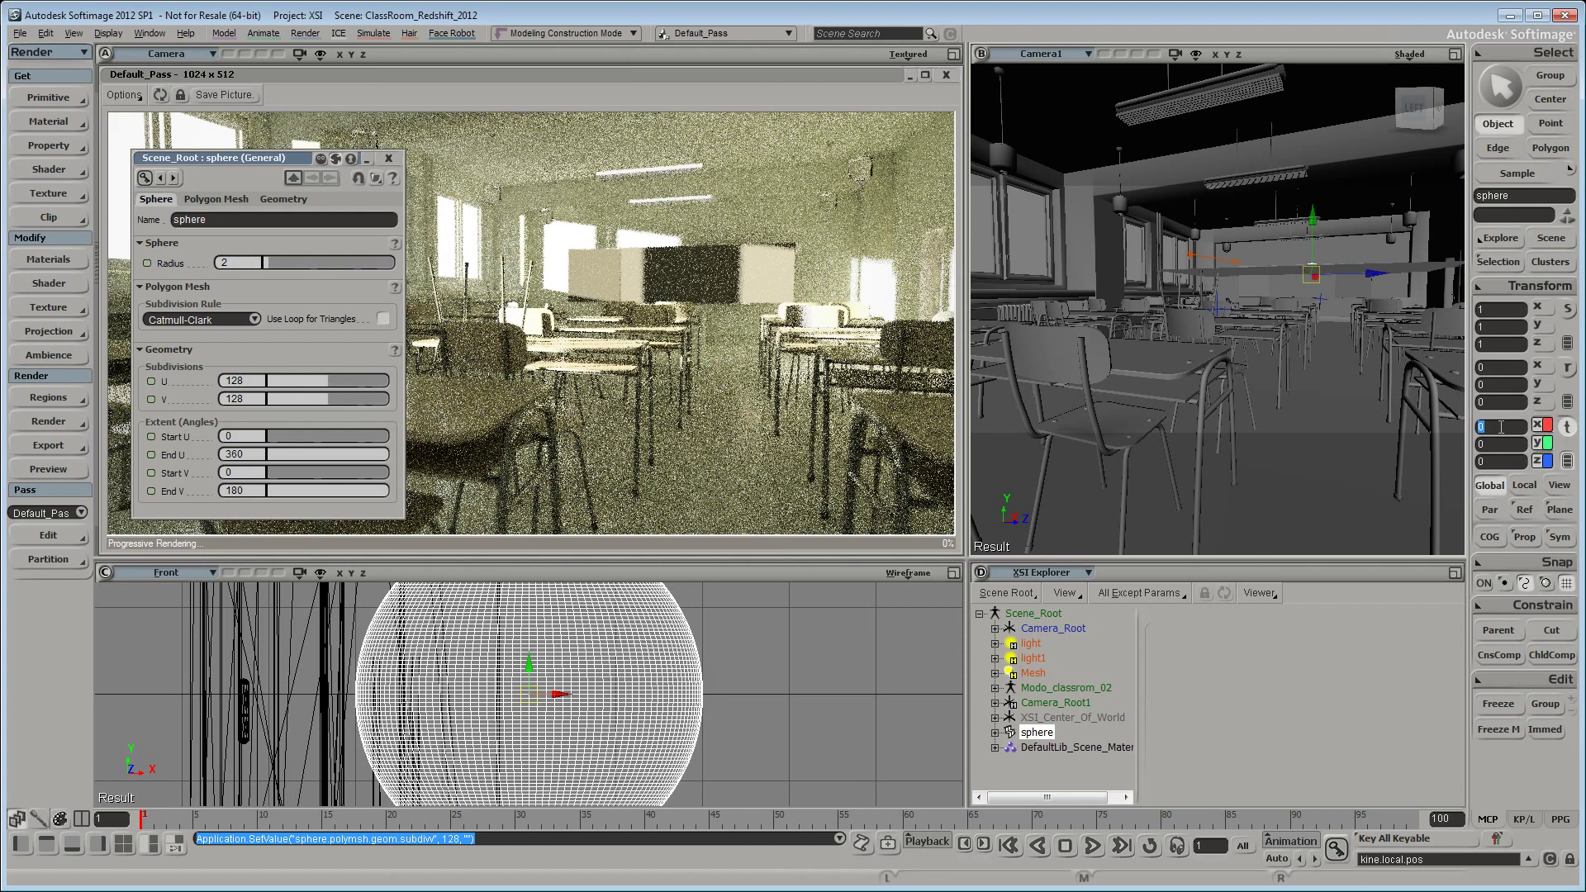
key(Return)
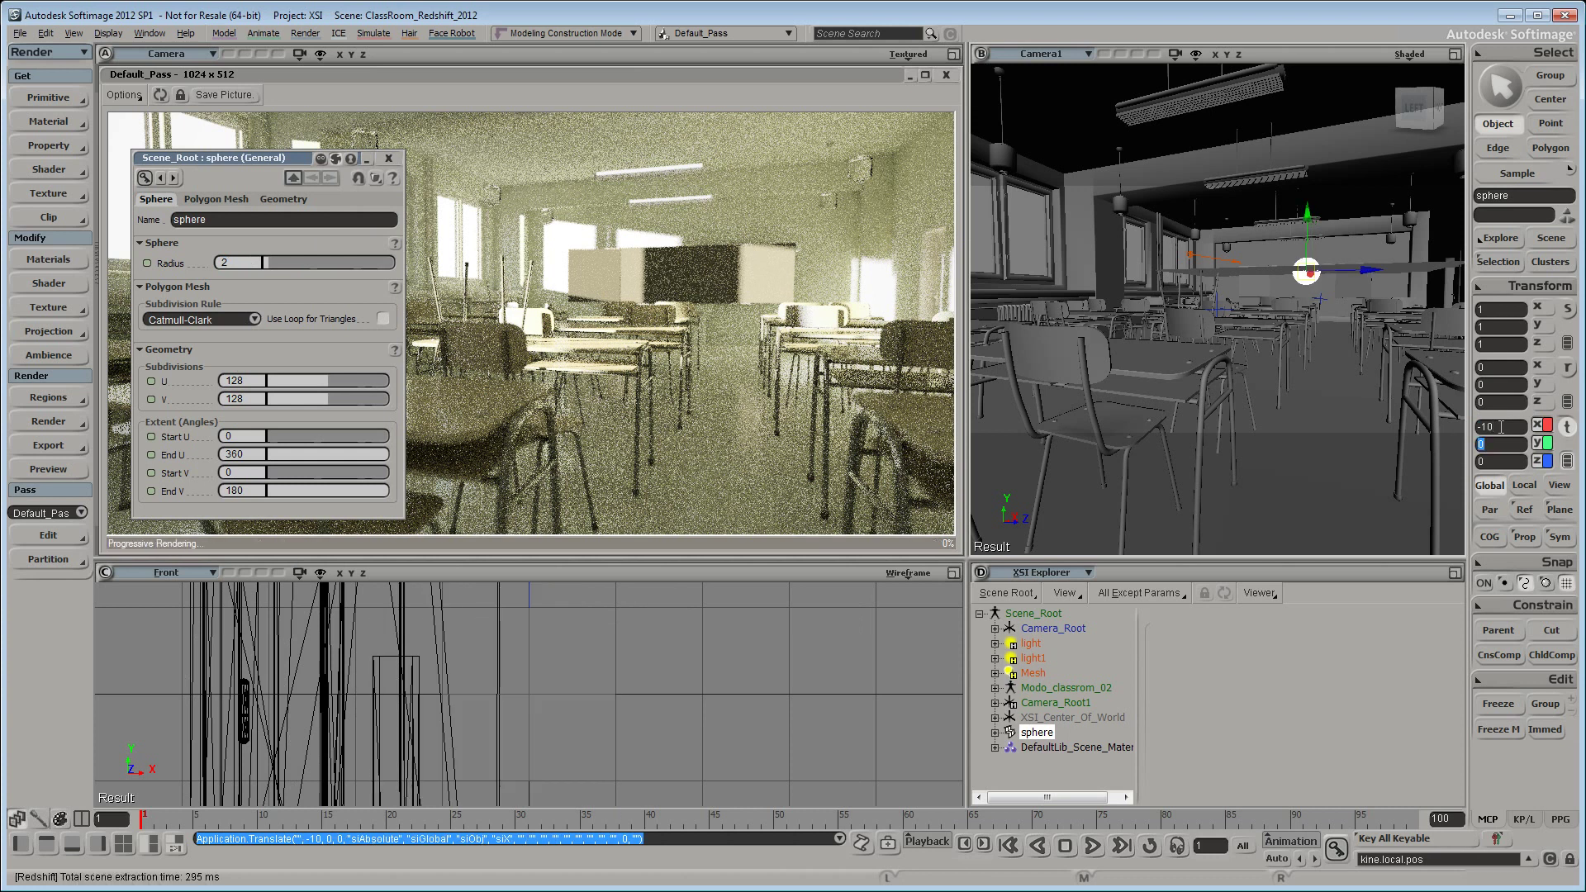
text(-)
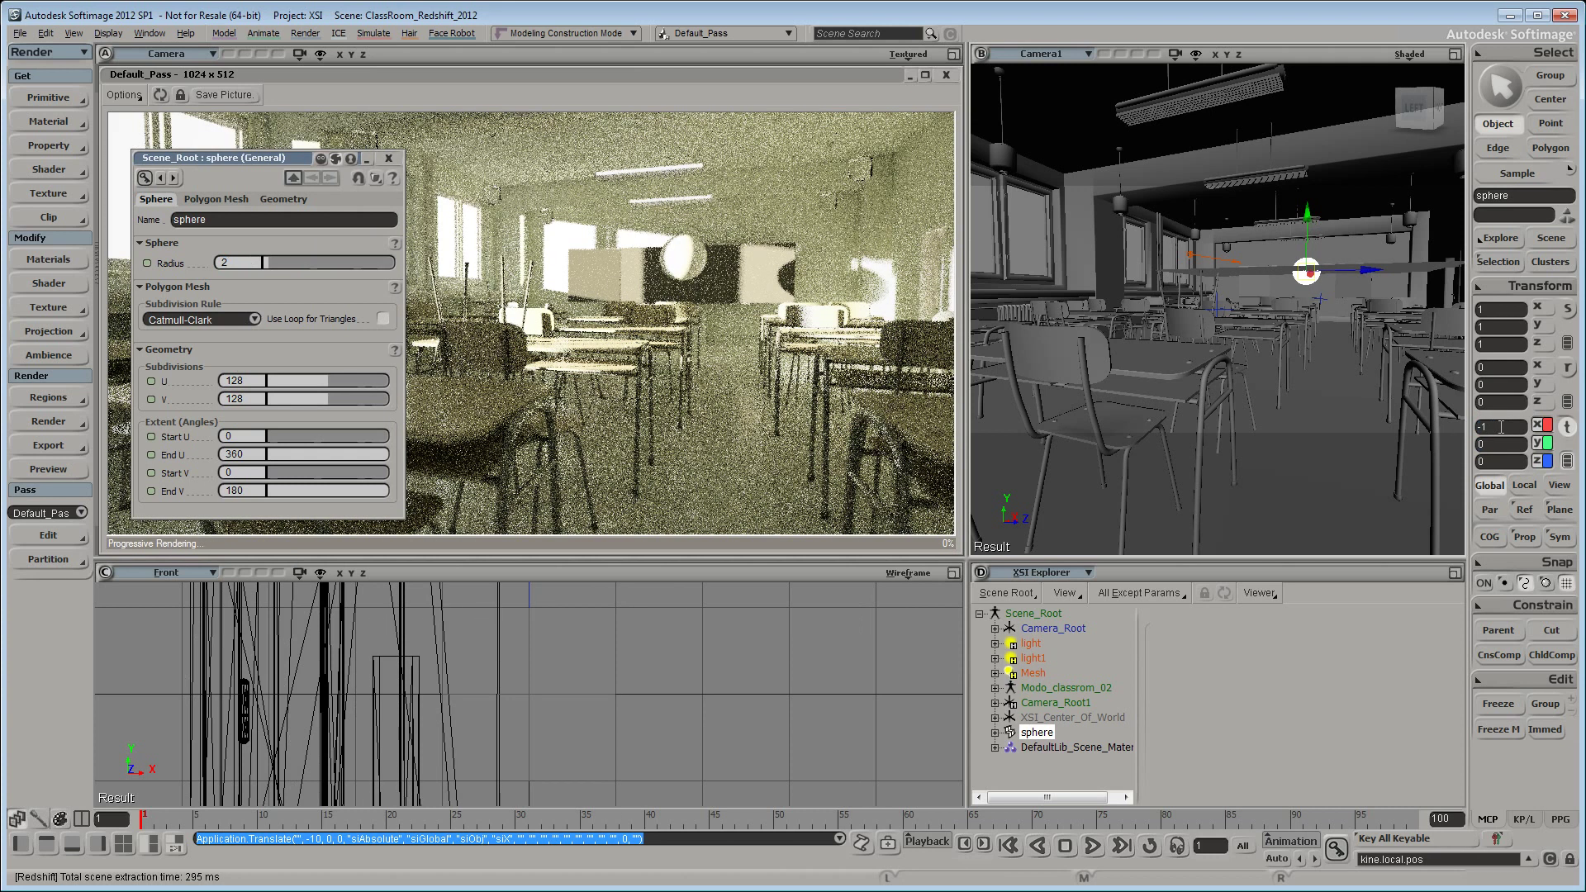
text(50)
key(Return)
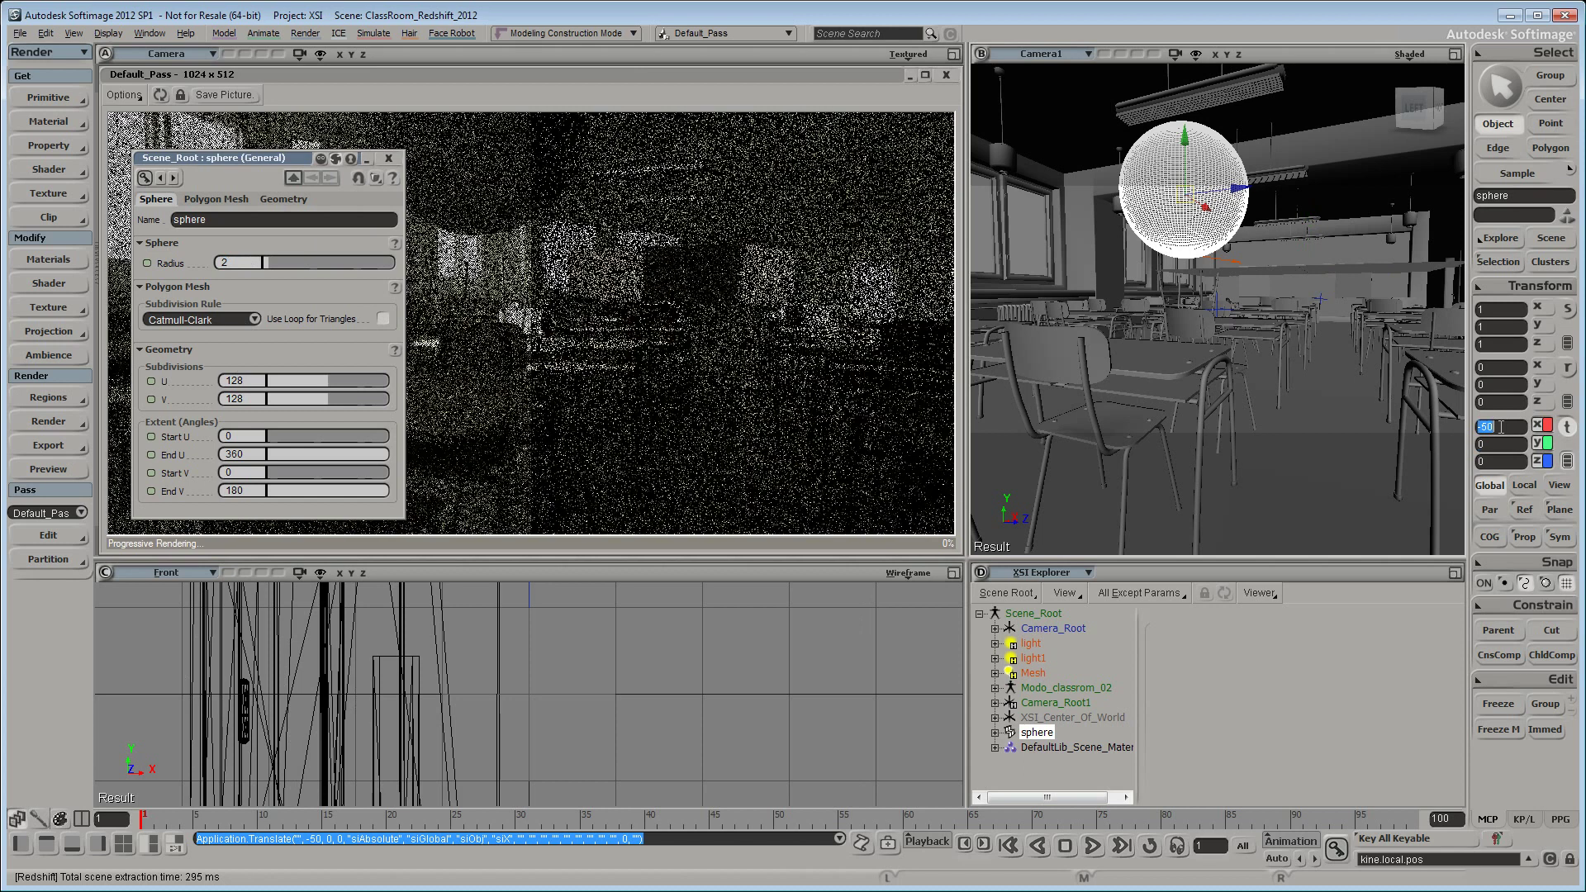
text(-30)
key(Tab)
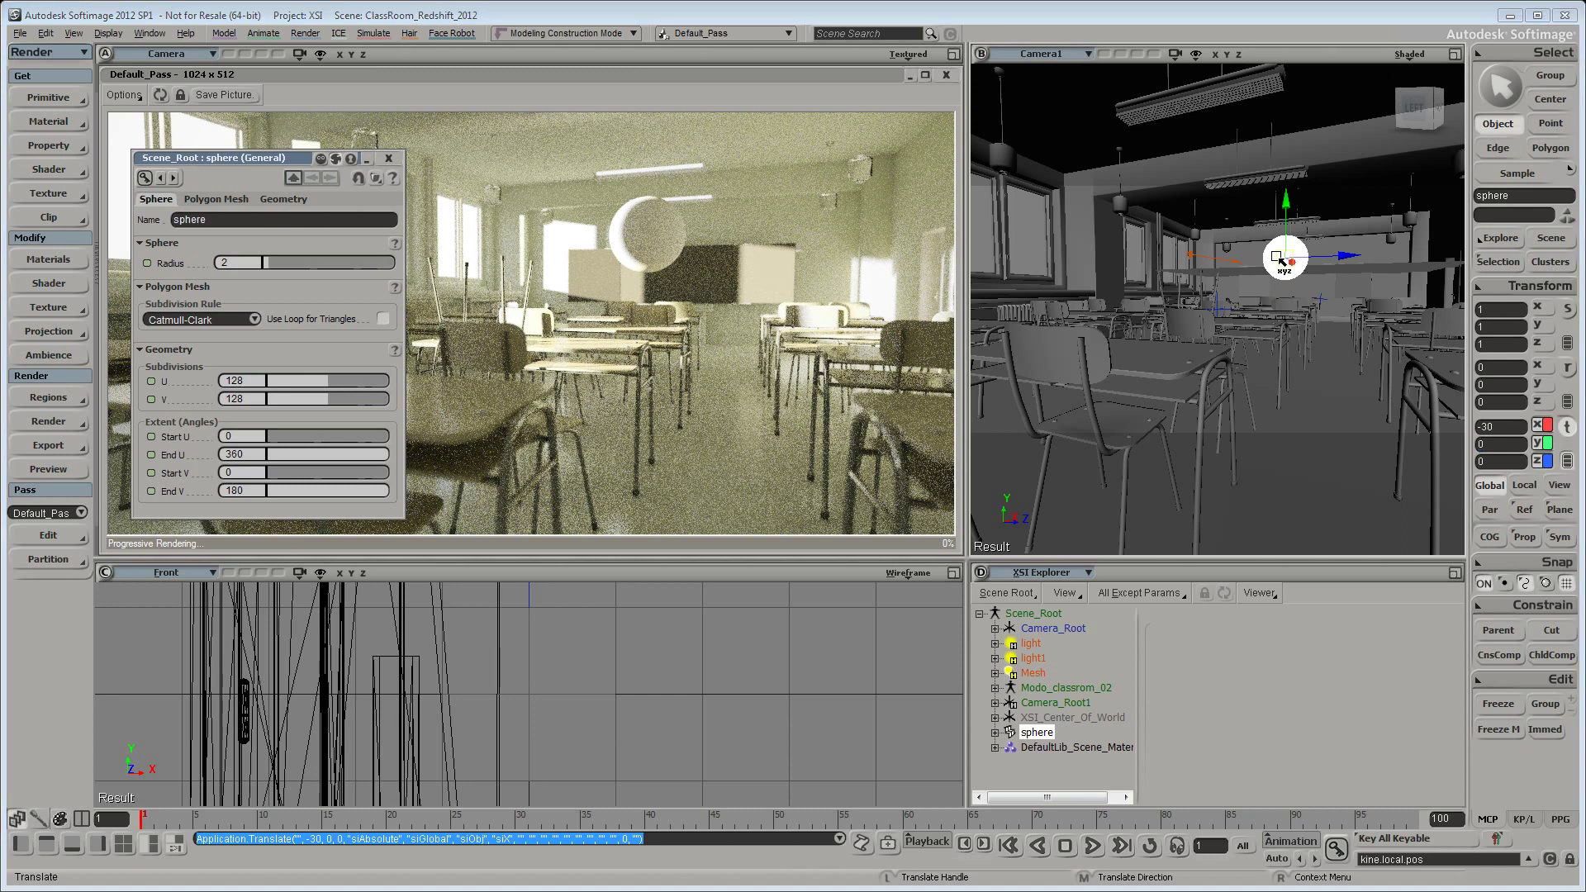
Add an Architectural shader to Scene_Material's render tree and connect its output to the material's Surface and Shadow inputs.
key(ctrl+7)
click(284, 285)
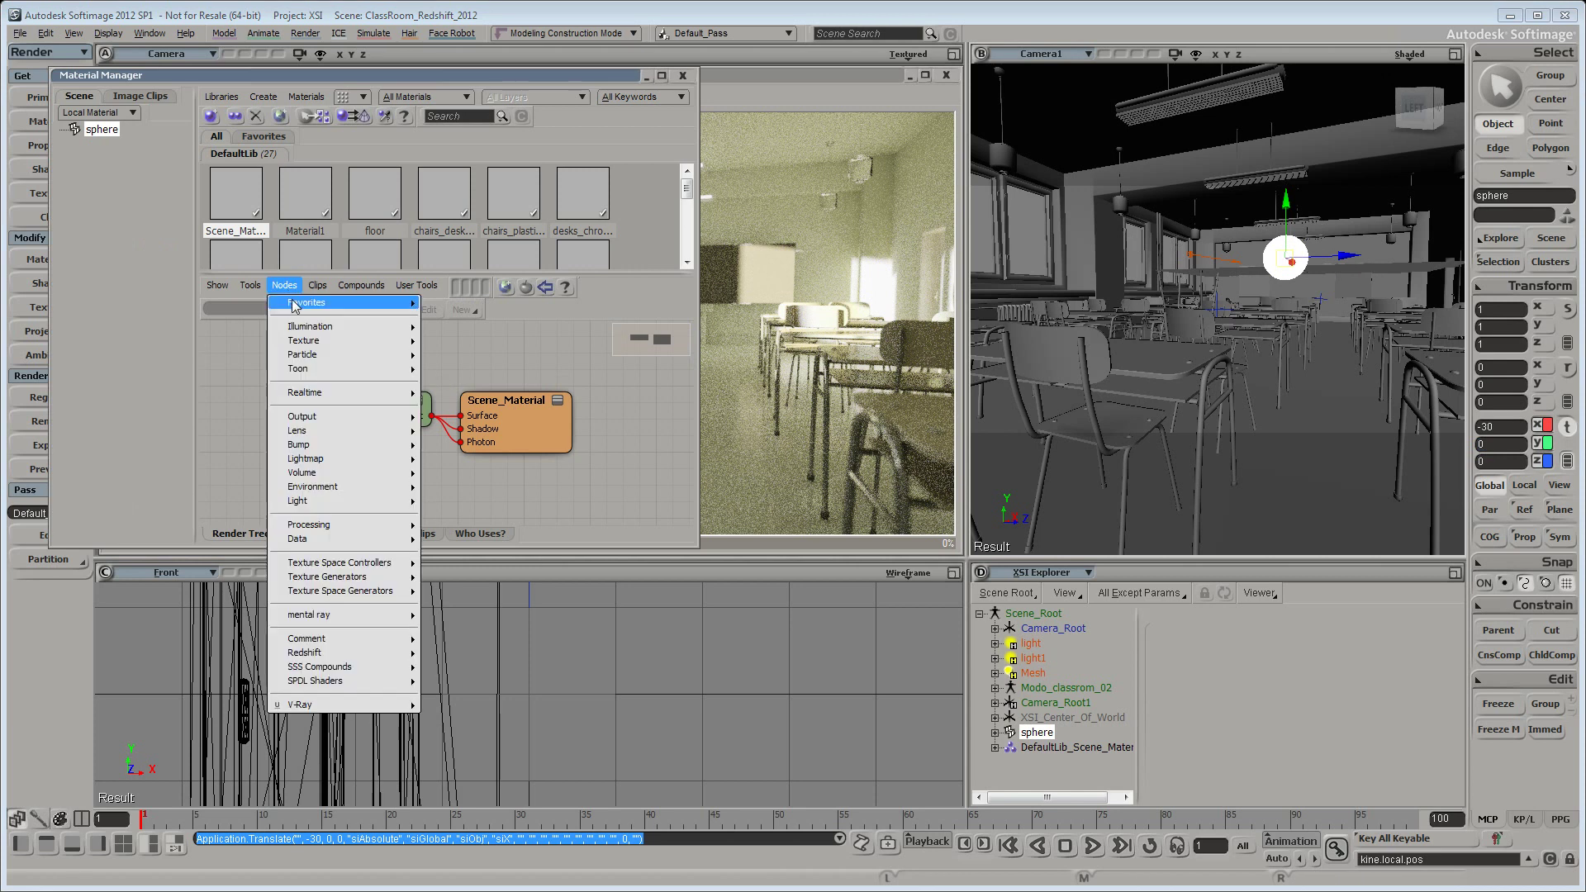
mouse_move(327, 327)
click(462, 340)
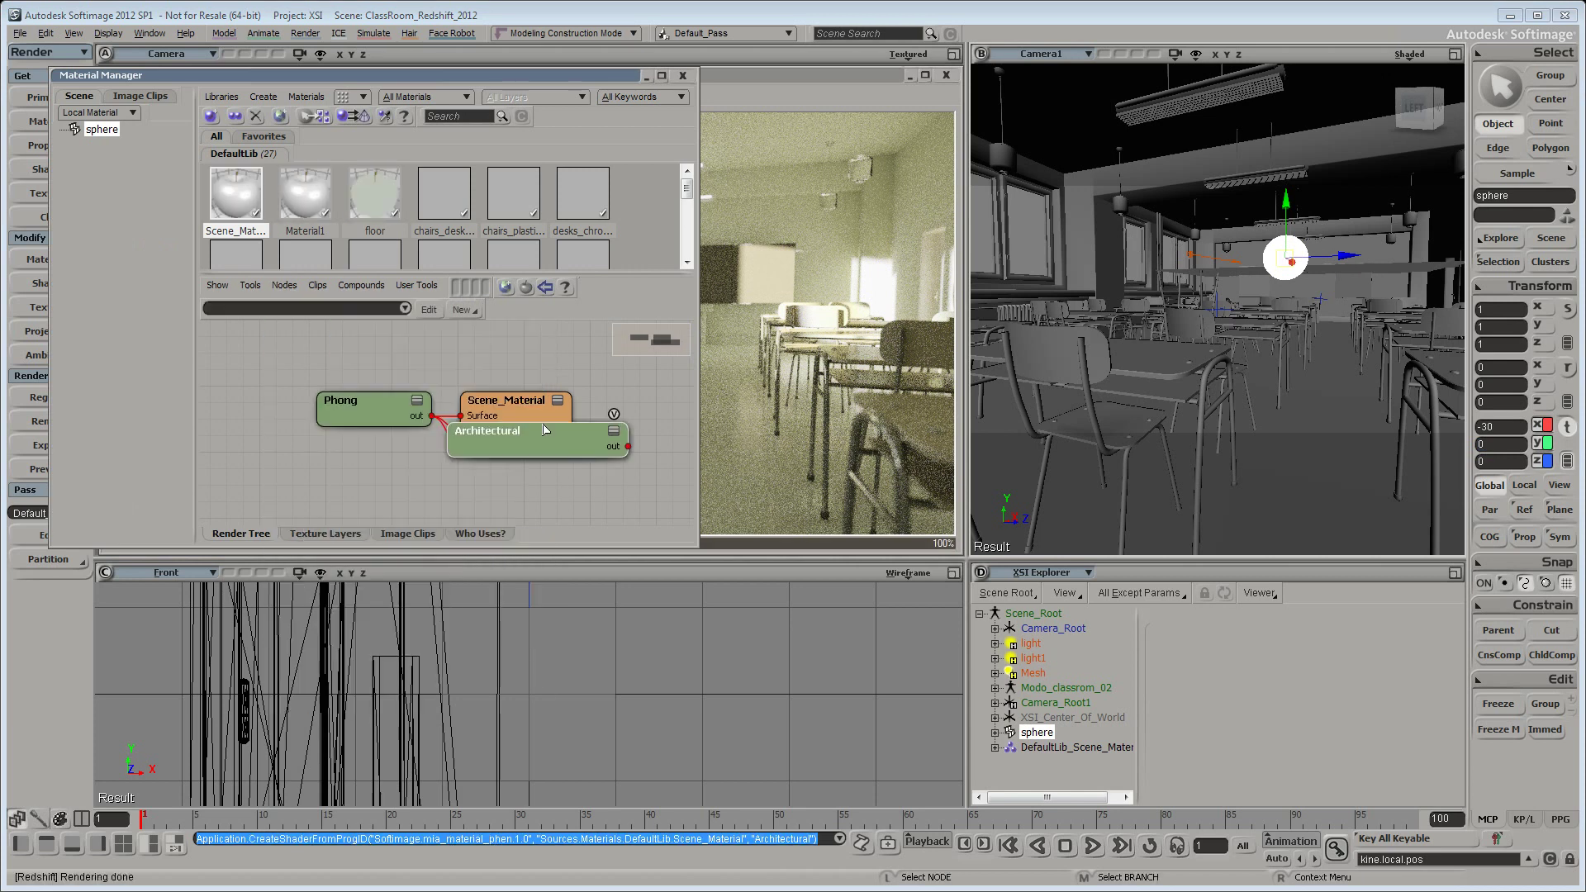
mouse_move(545, 430)
mouse_down()
mouse_move(389, 449)
mouse_move(409, 469)
mouse_move(519, 414)
mouse_up()
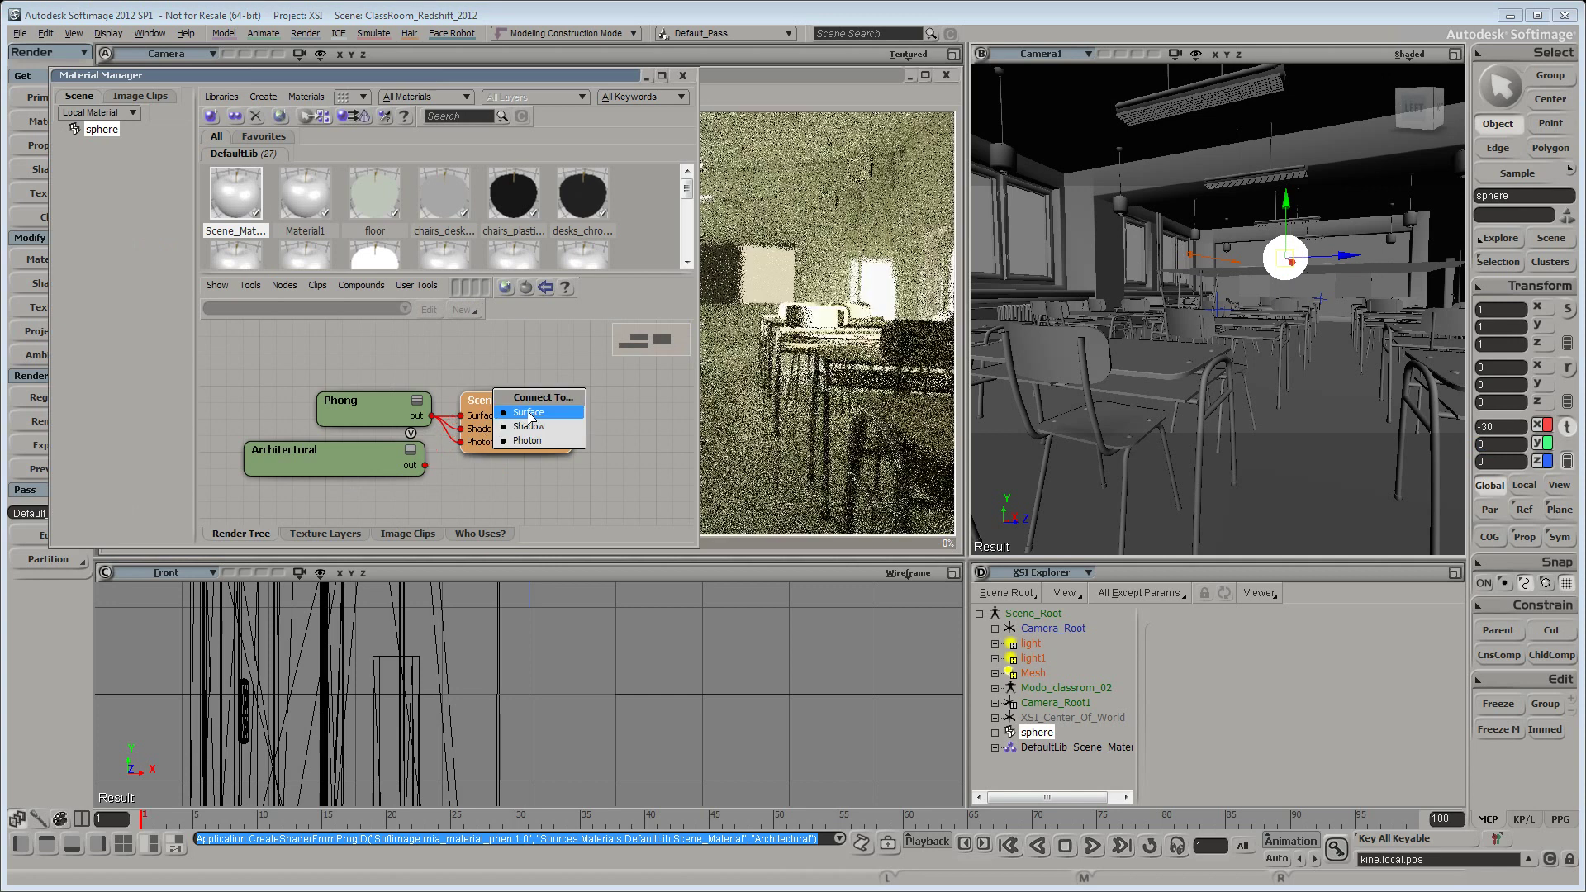
click(526, 413)
drag(427, 466, 494, 405)
click(528, 439)
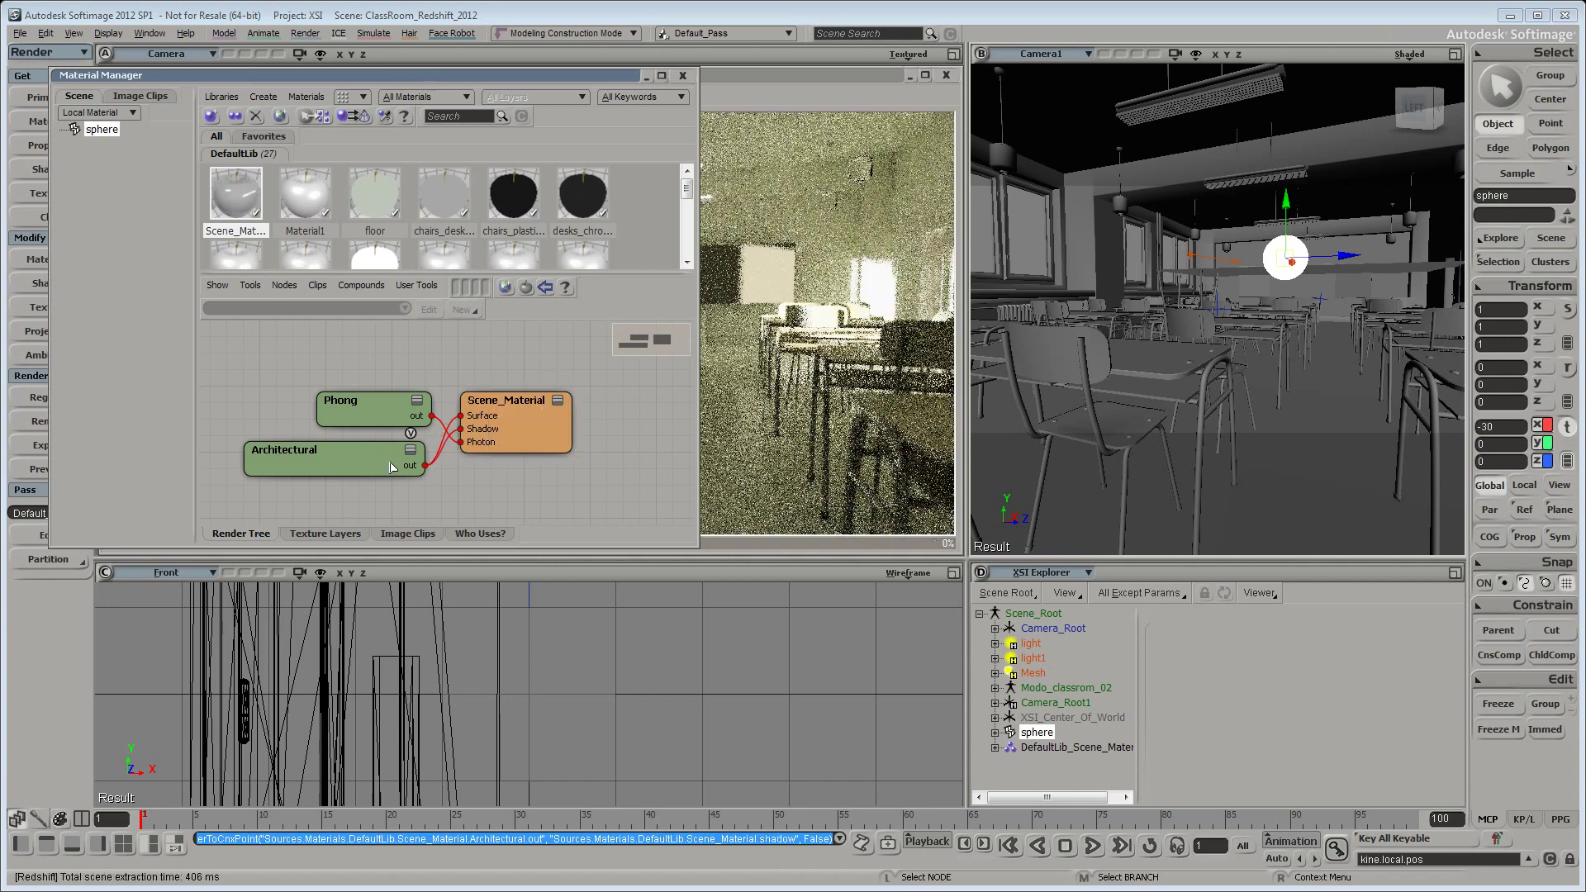
Open the Architectural shader's properties, close the Material Manager, and set the shader's reflectivity to 1.
double_click(382, 461)
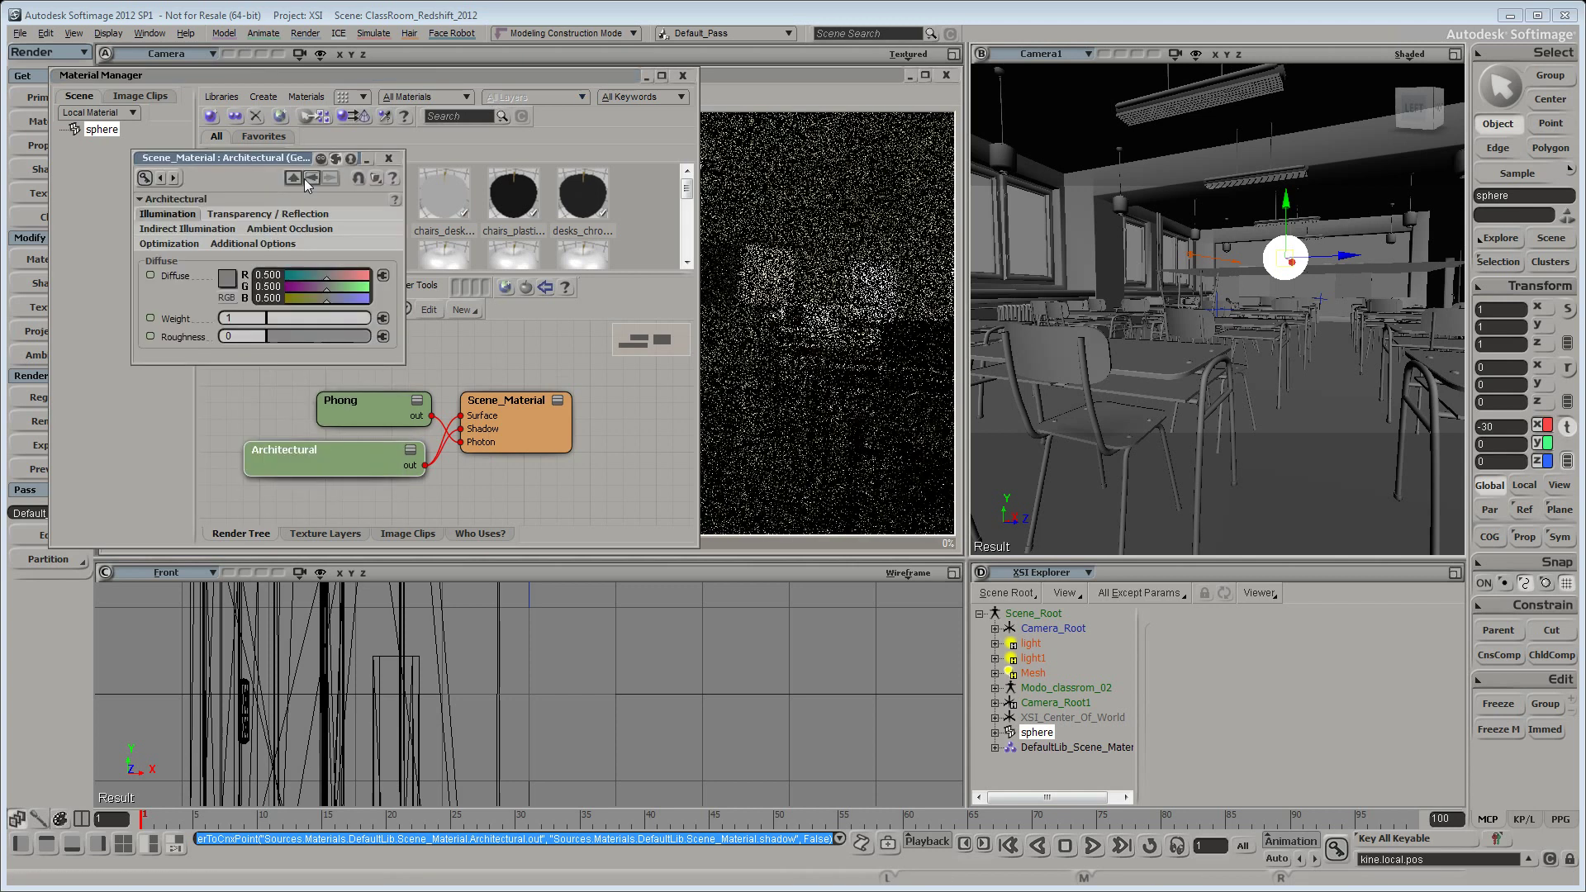
drag(266, 158, 919, 403)
drag(1183, 474, 1279, 488)
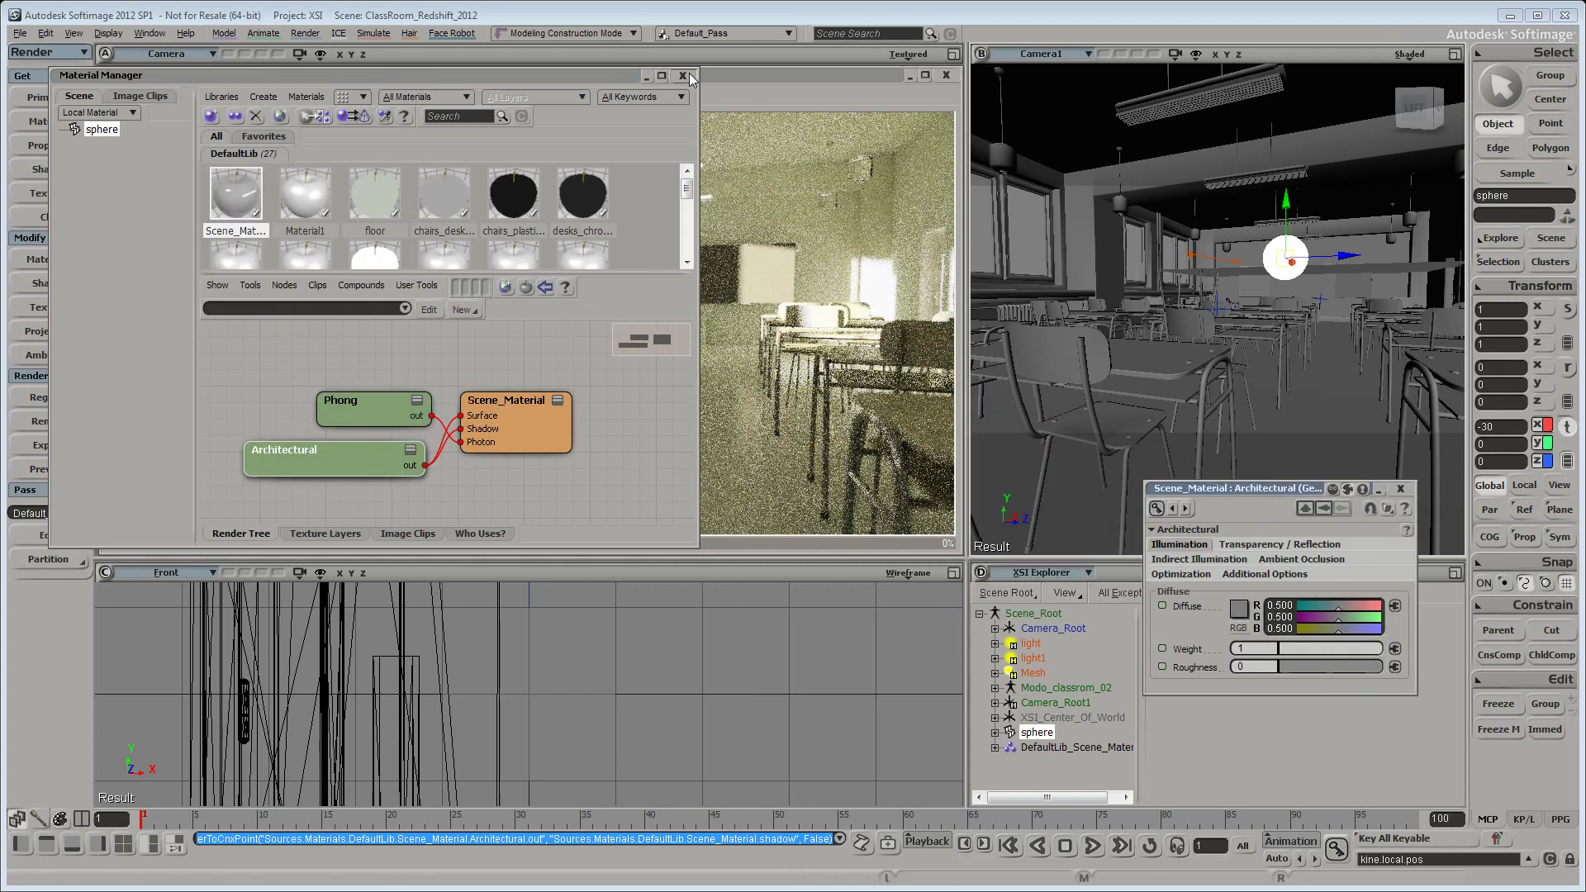
click(683, 75)
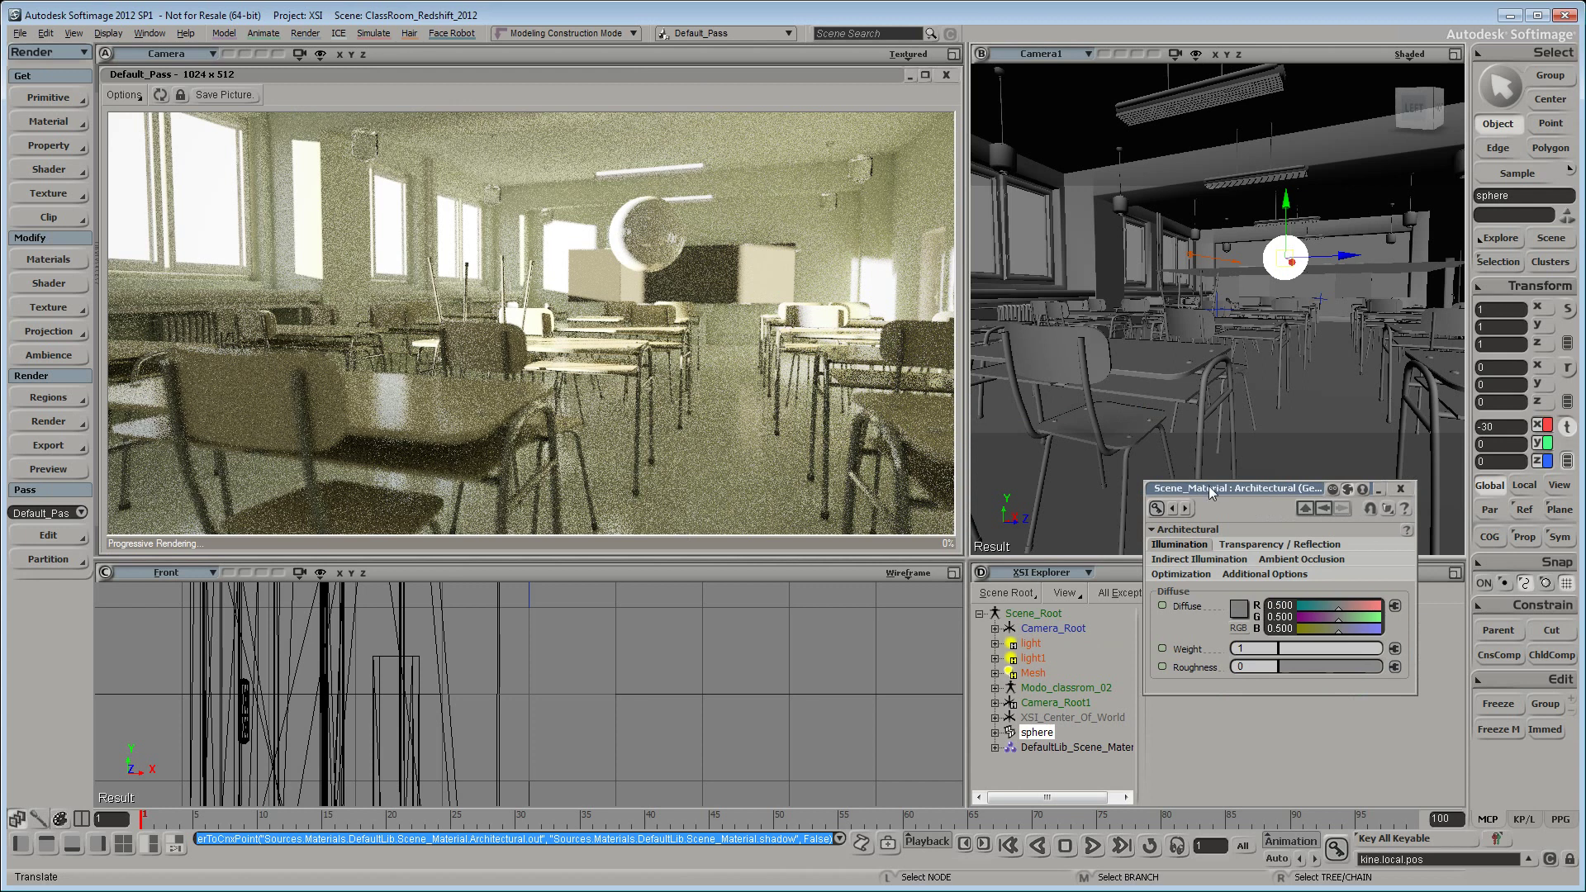
drag(1210, 488, 1104, 433)
click(1183, 492)
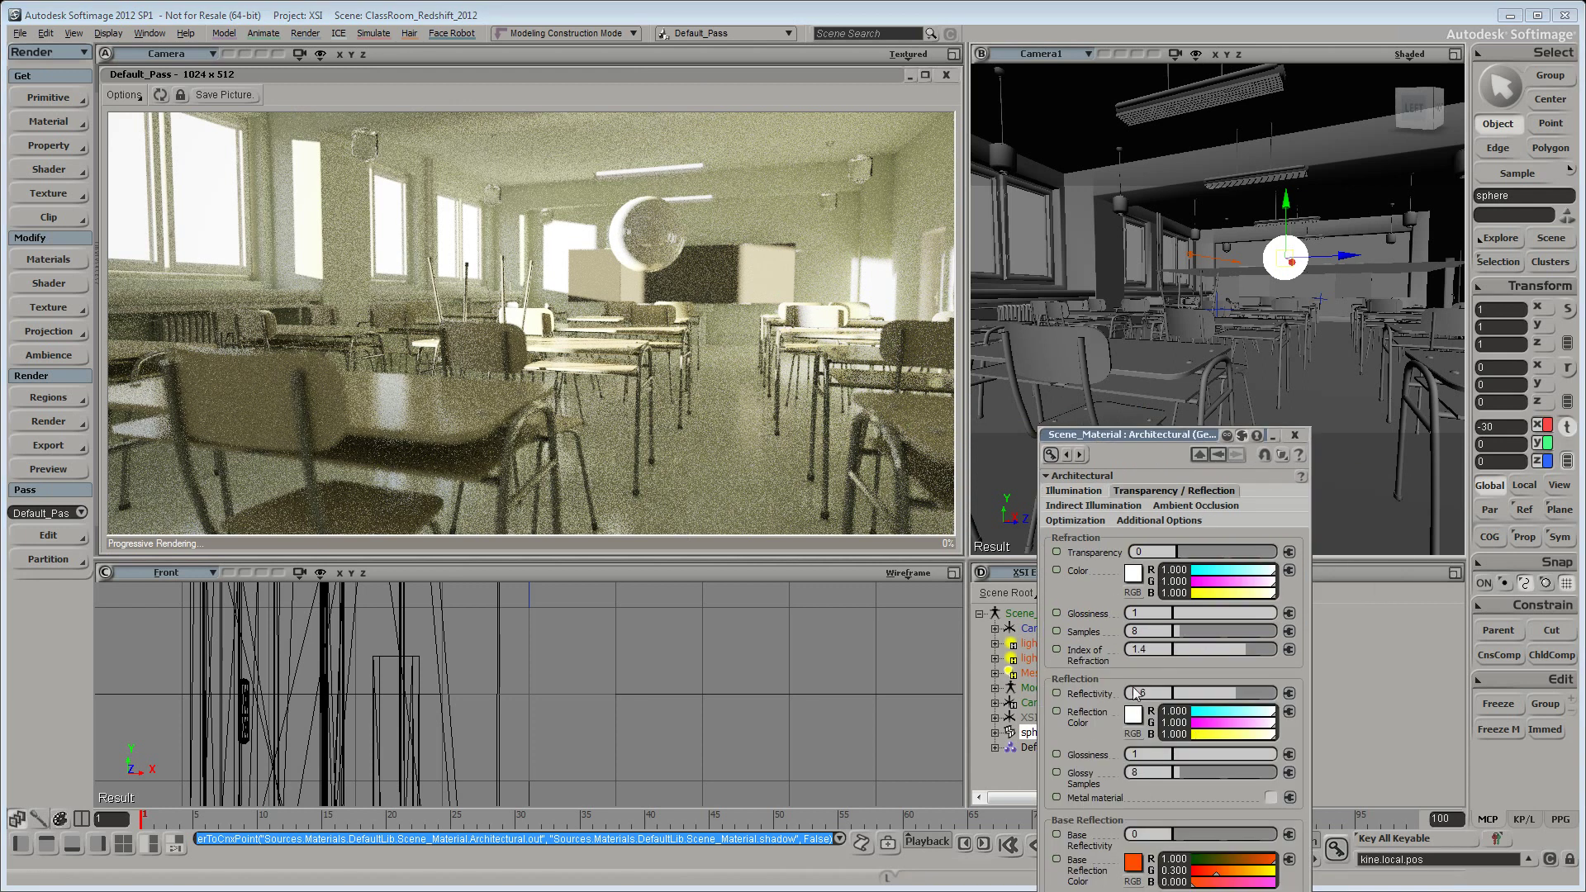
key(Return)
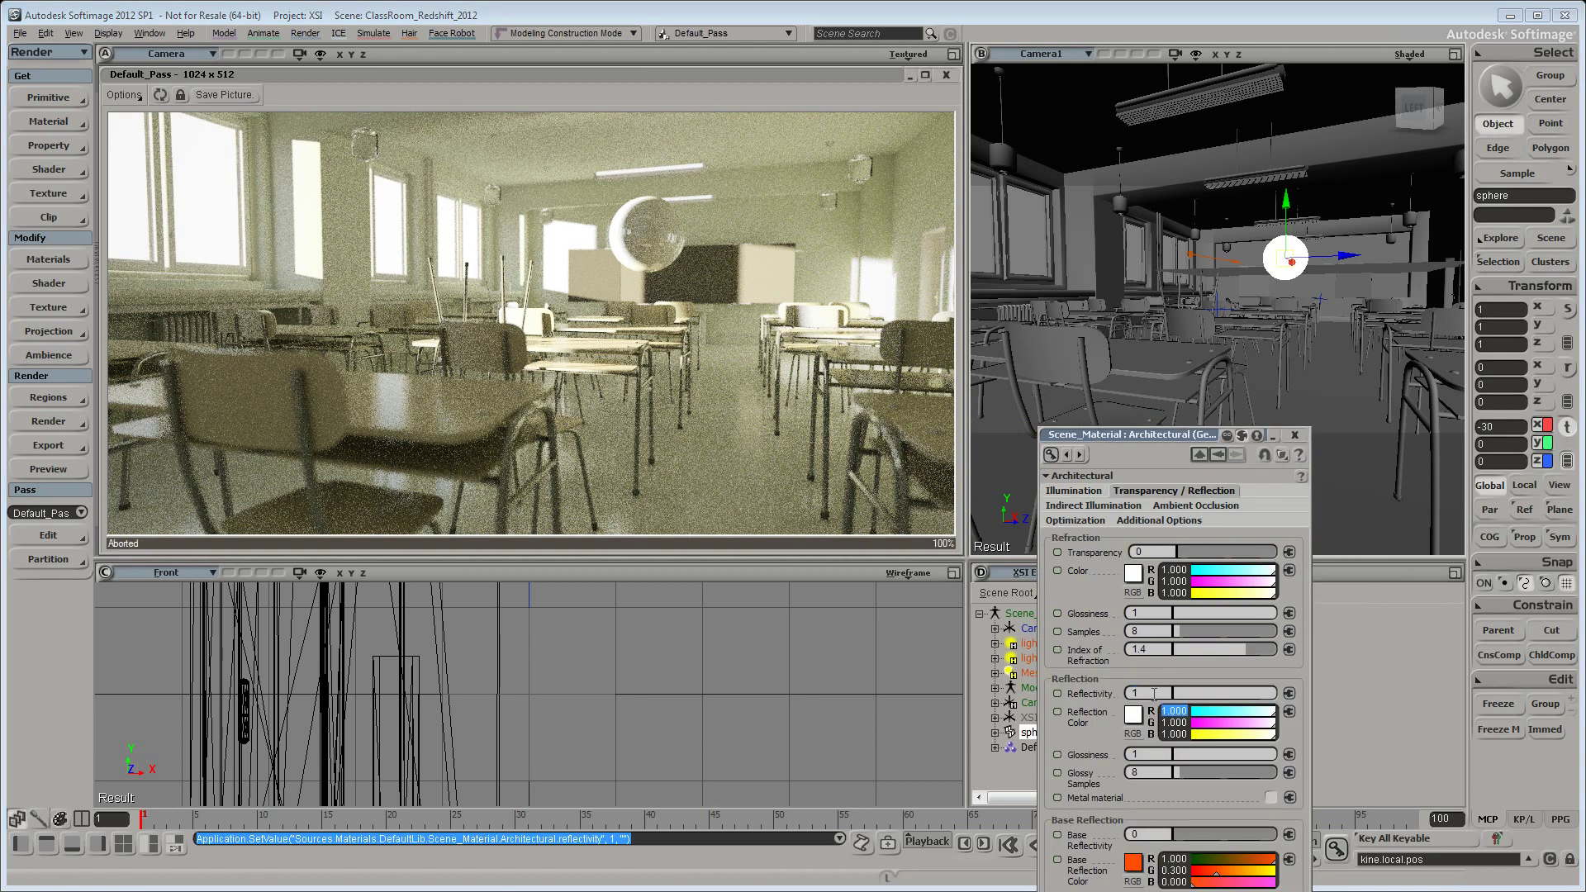
Change the Architectural shader's diffuse colour to red with a saturation of about 0.812.
click(1074, 490)
click(1132, 574)
drag(1241, 579, 1257, 576)
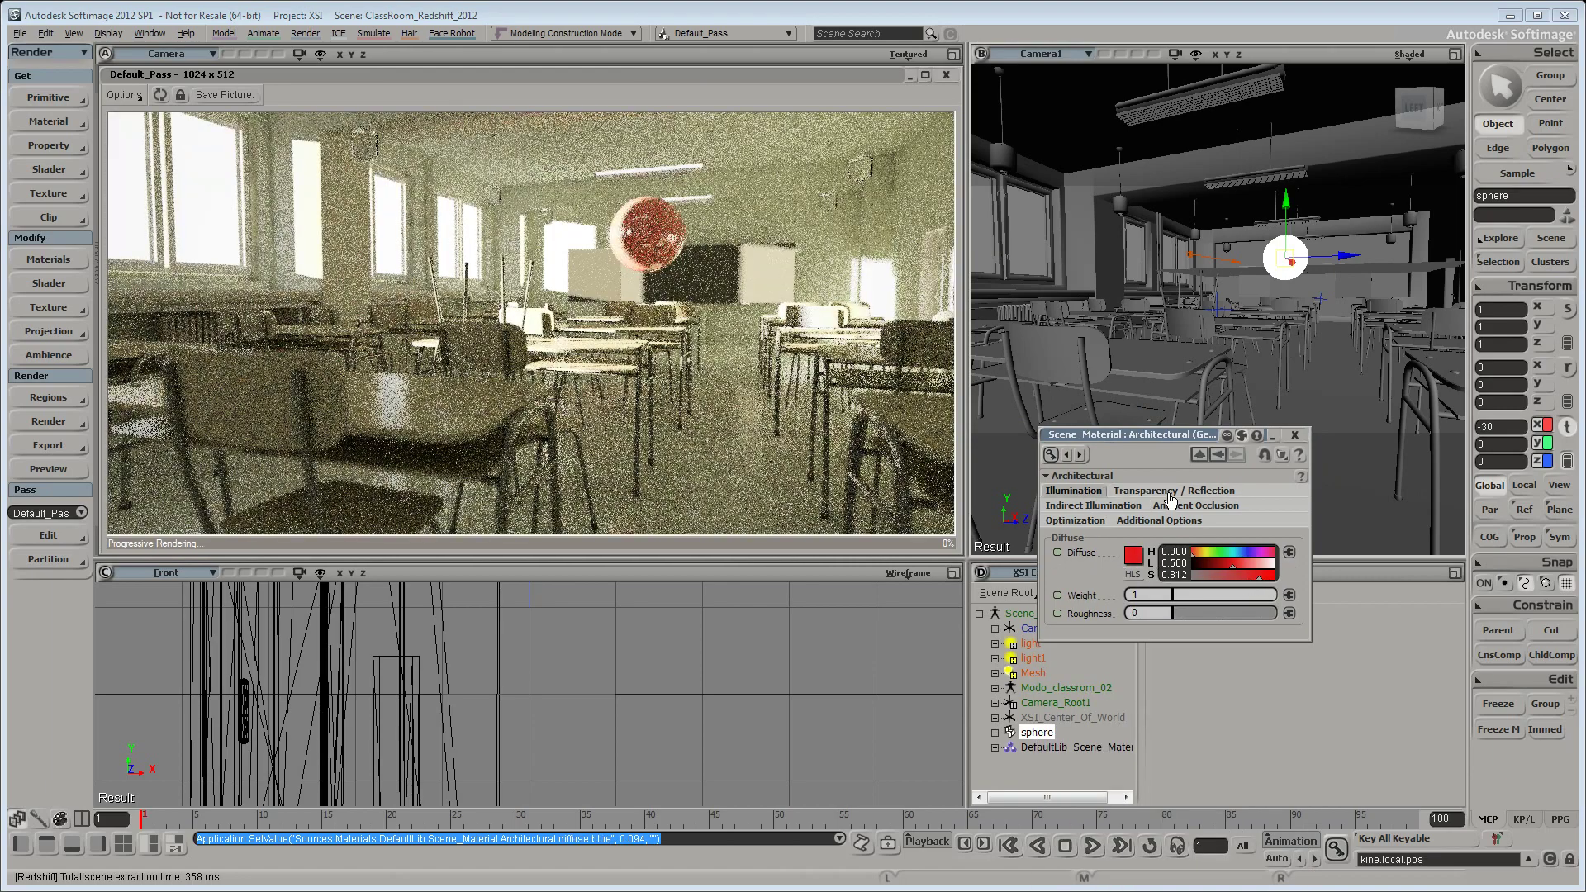
Set the Architectural shader's refraction transparency to 1 and close its properties.
click(1170, 493)
click(1163, 551)
text(1)
key(Tab)
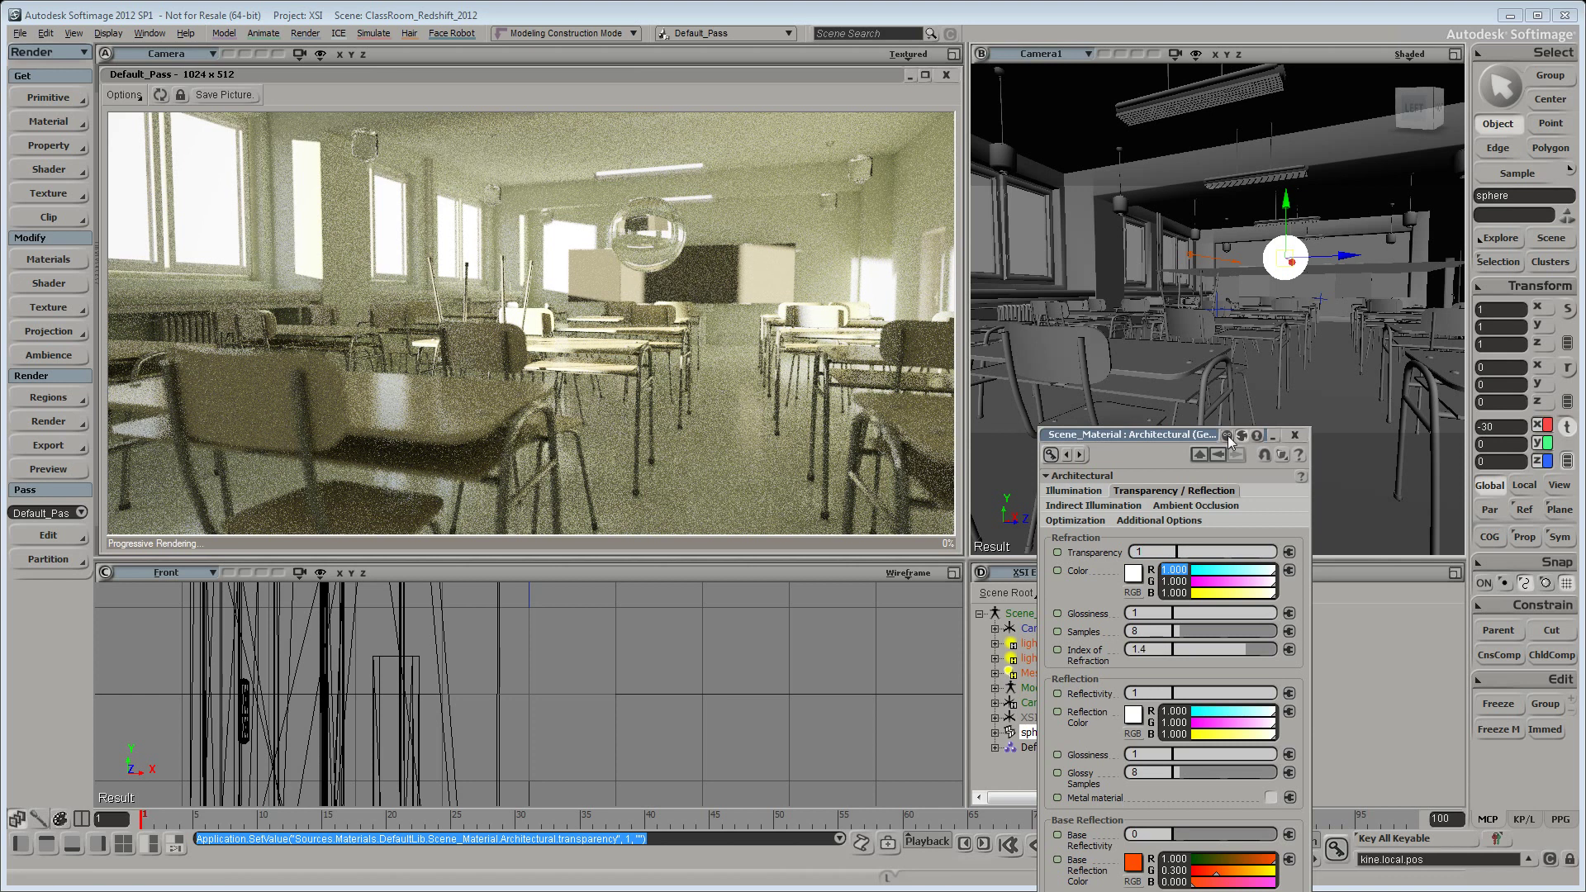
click(1295, 434)
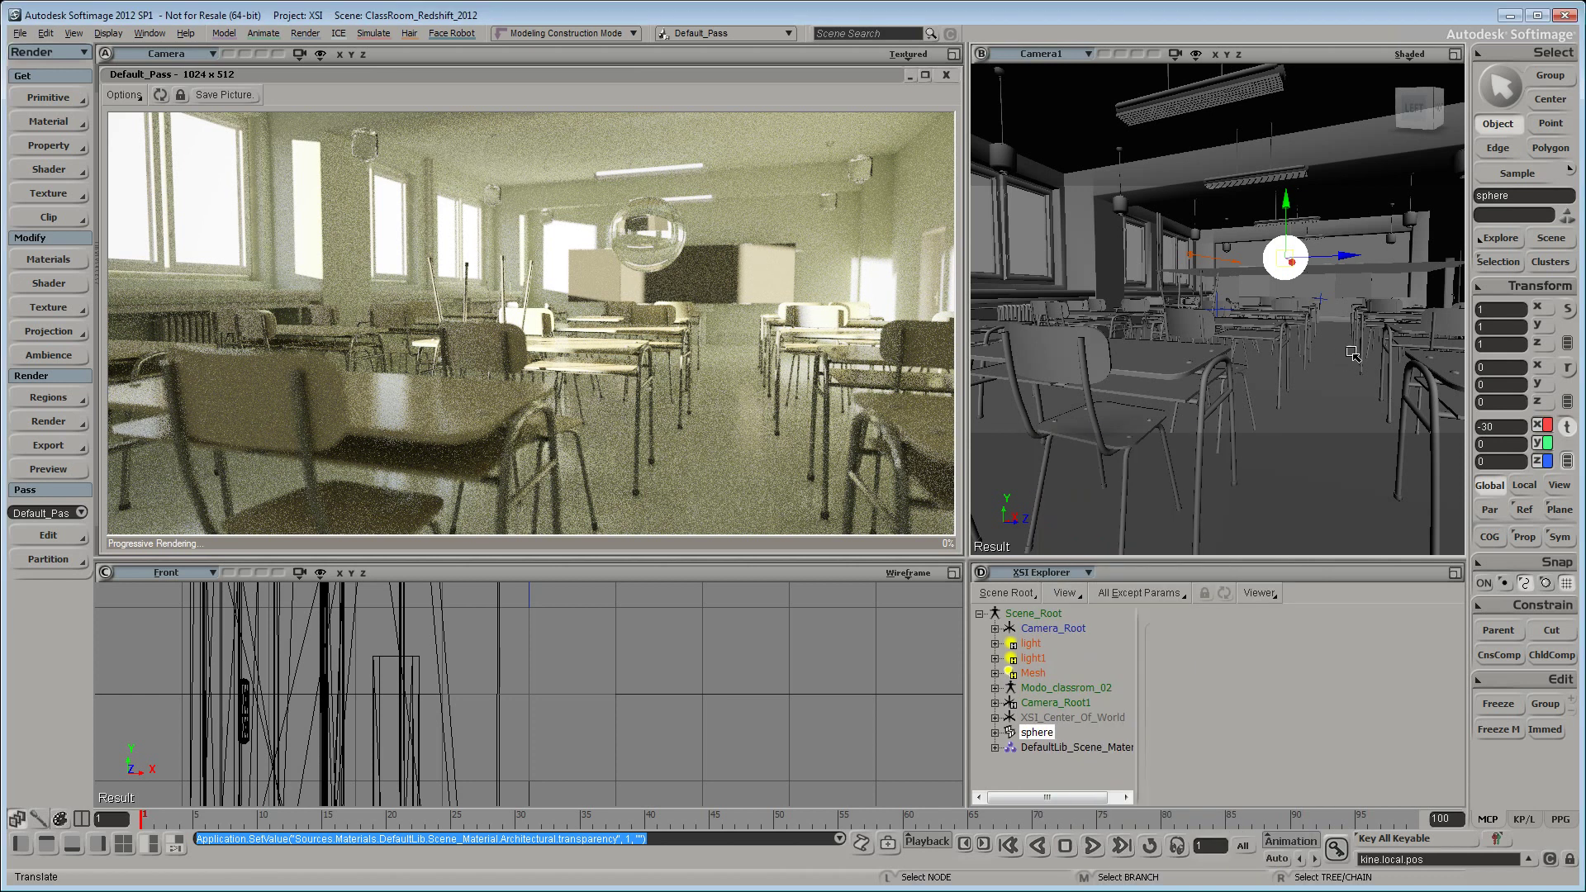
Move the sphere along the global Z axis to about 10.88 and keyframe its position at frame 1.
drag(1345, 256, 1116, 261)
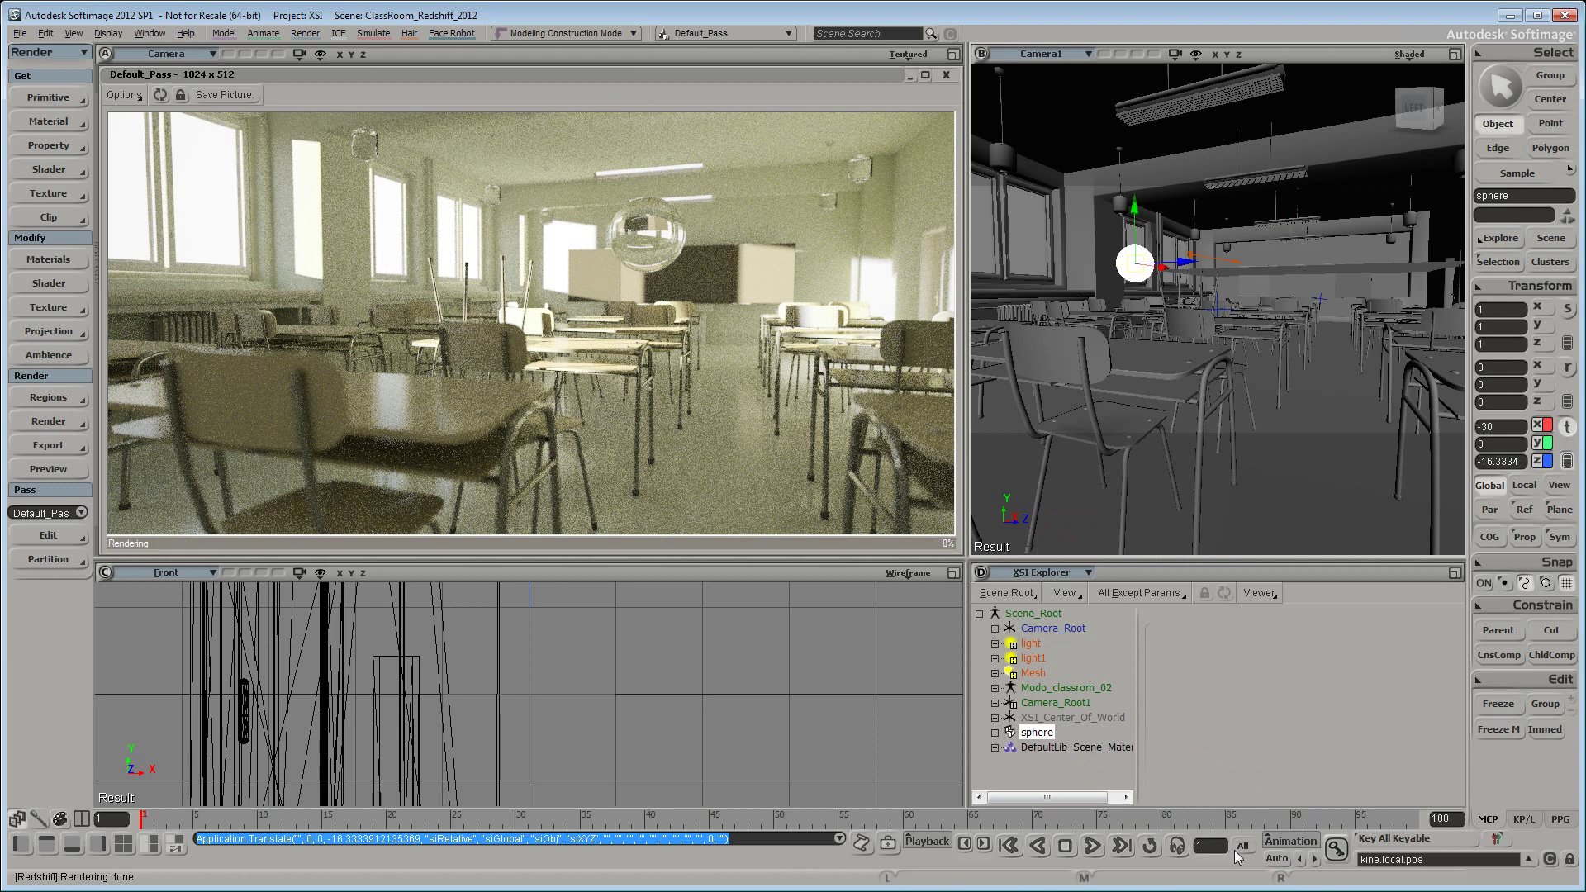
click(1335, 847)
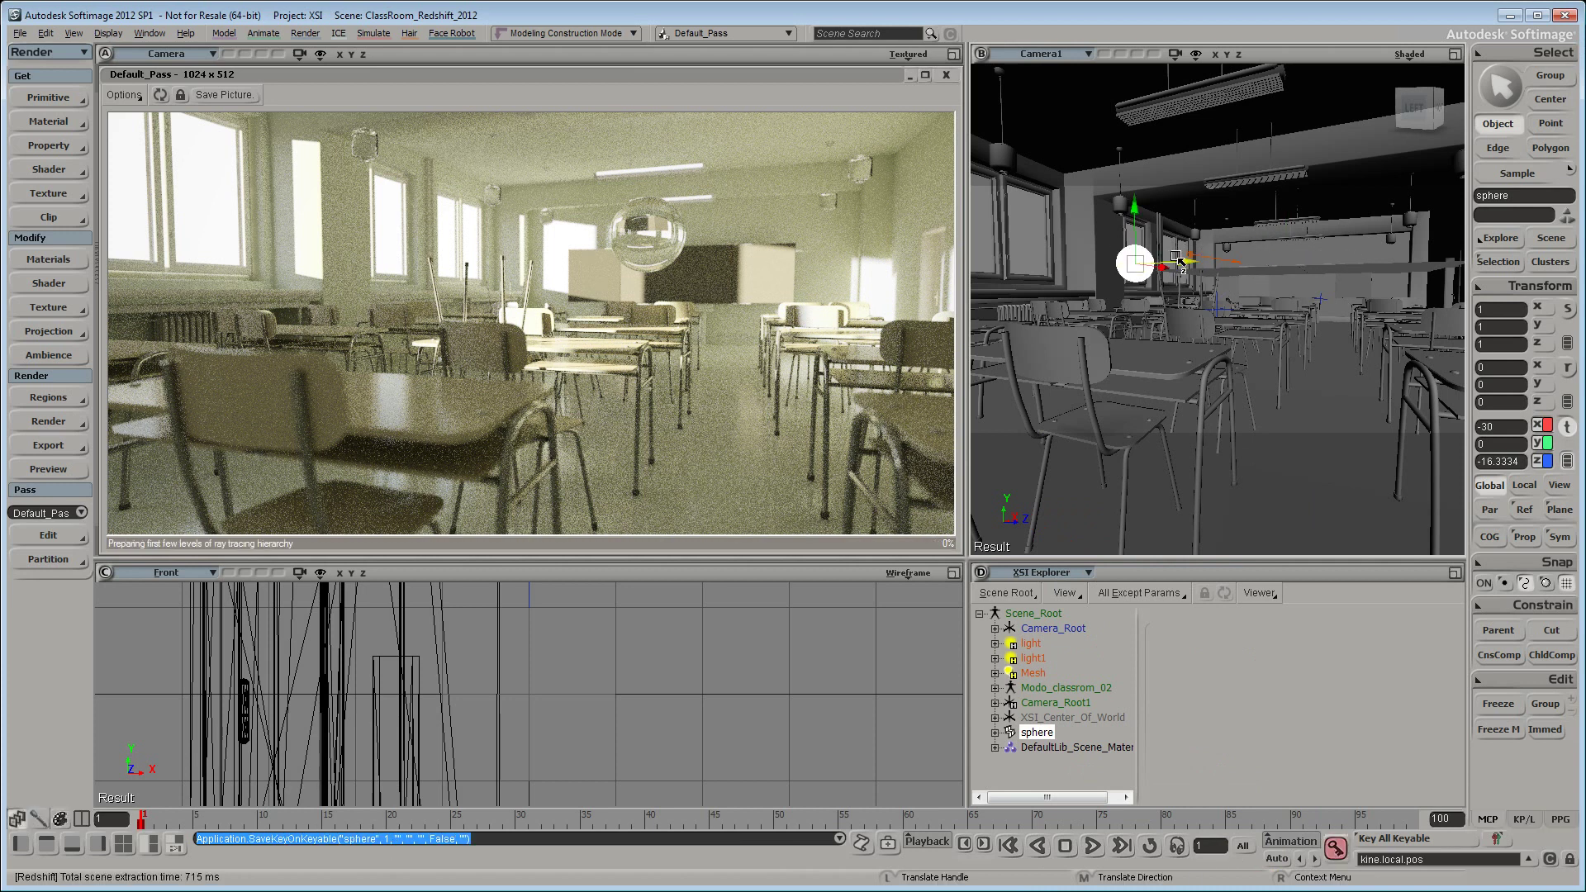
drag(1192, 264, 1474, 264)
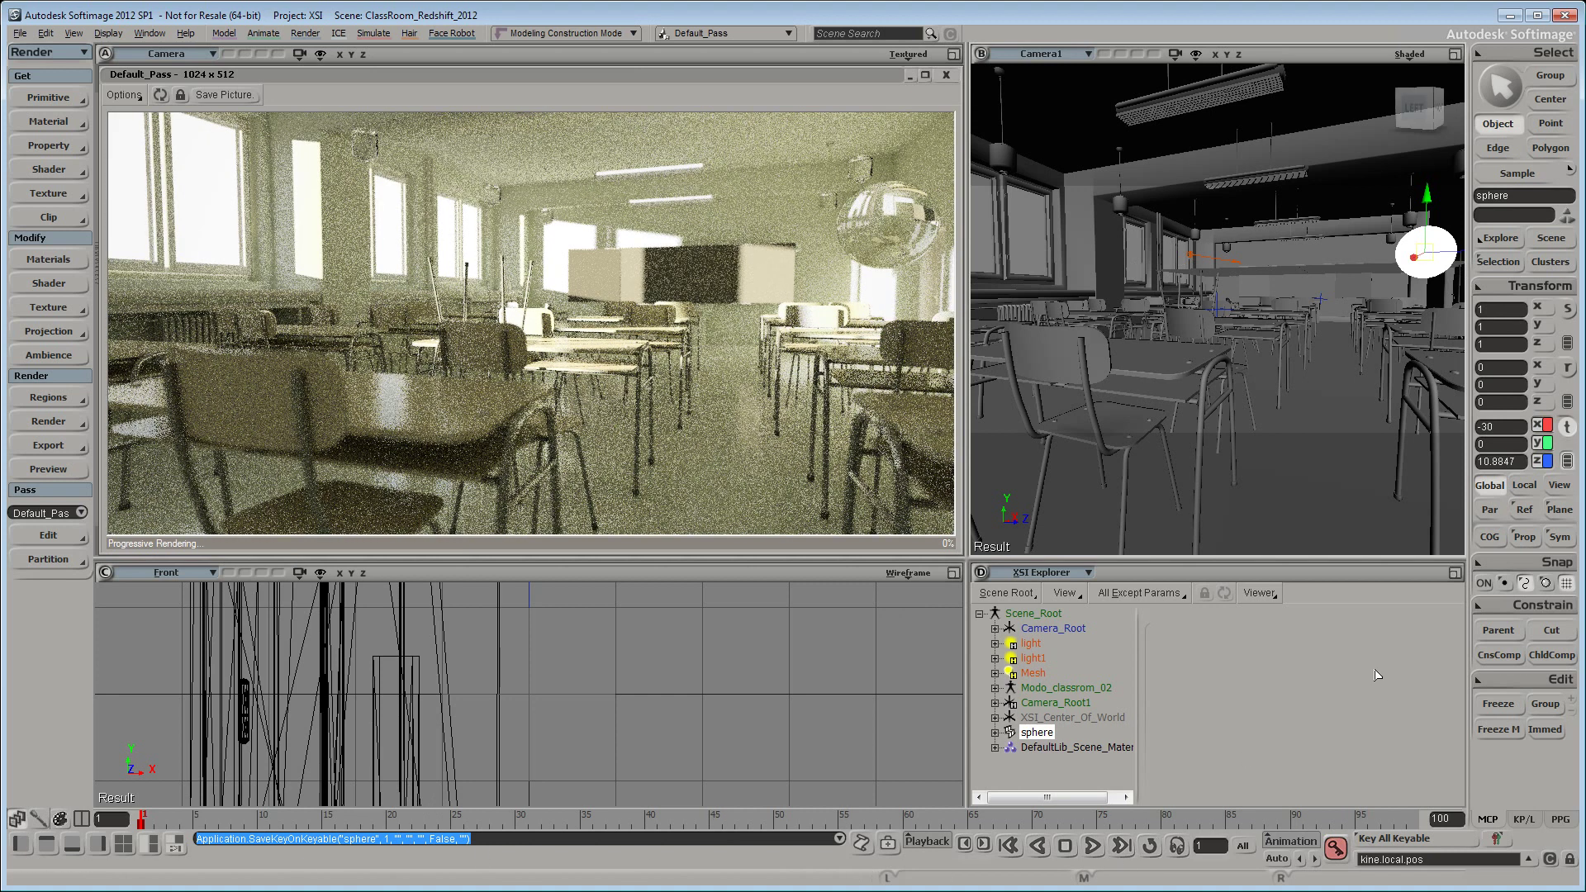
At frame 10, move the sphere along the global Z axis to about -18.44 and keyframe its position.
click(261, 819)
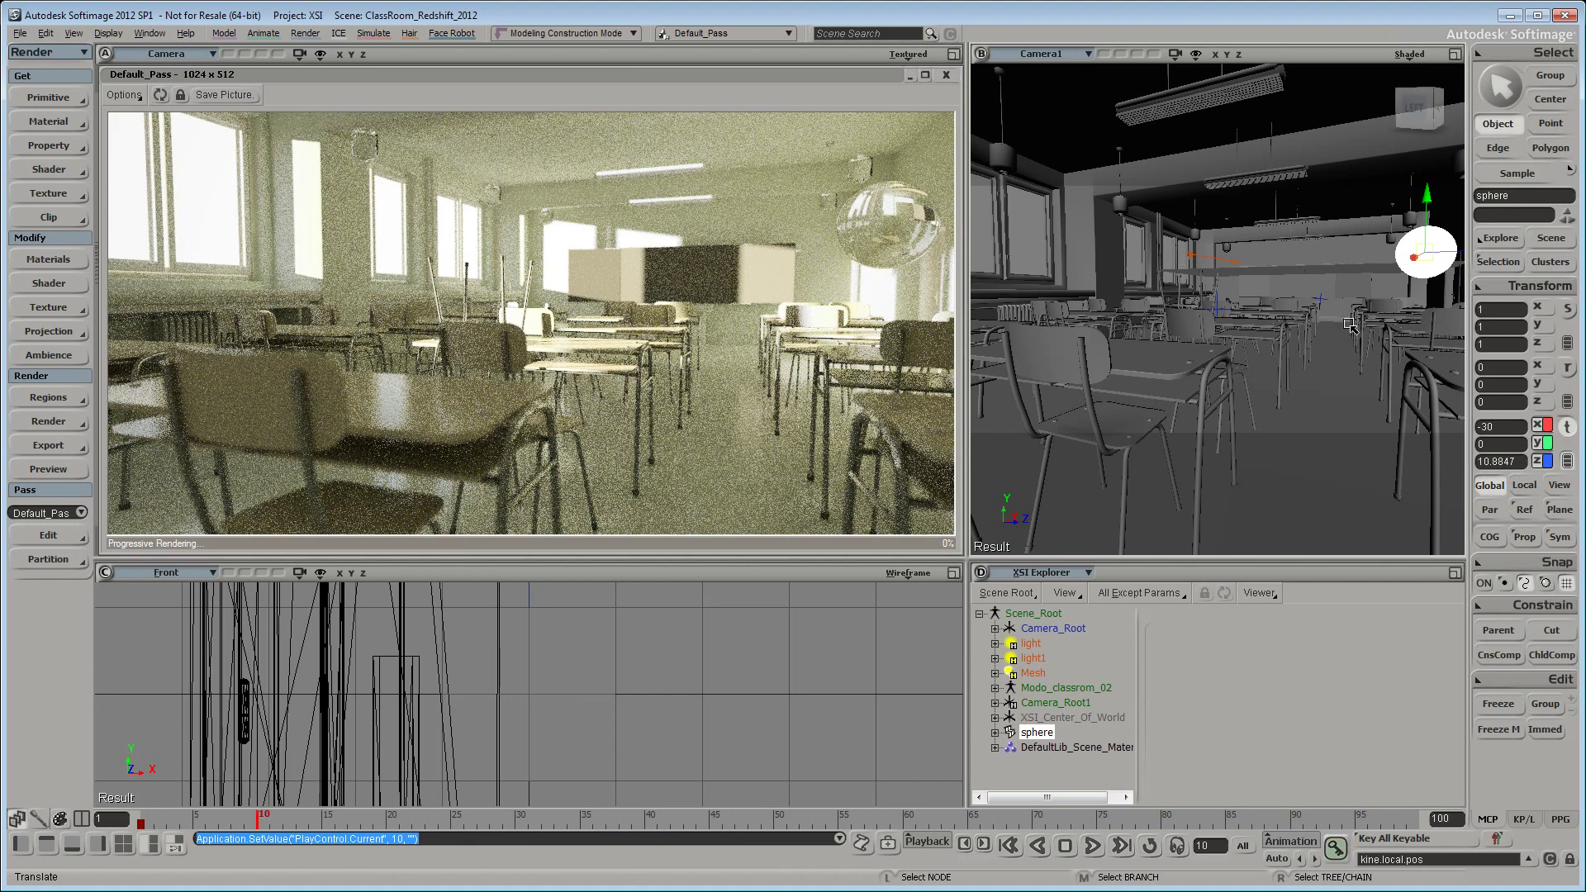
drag(1453, 254, 1165, 279)
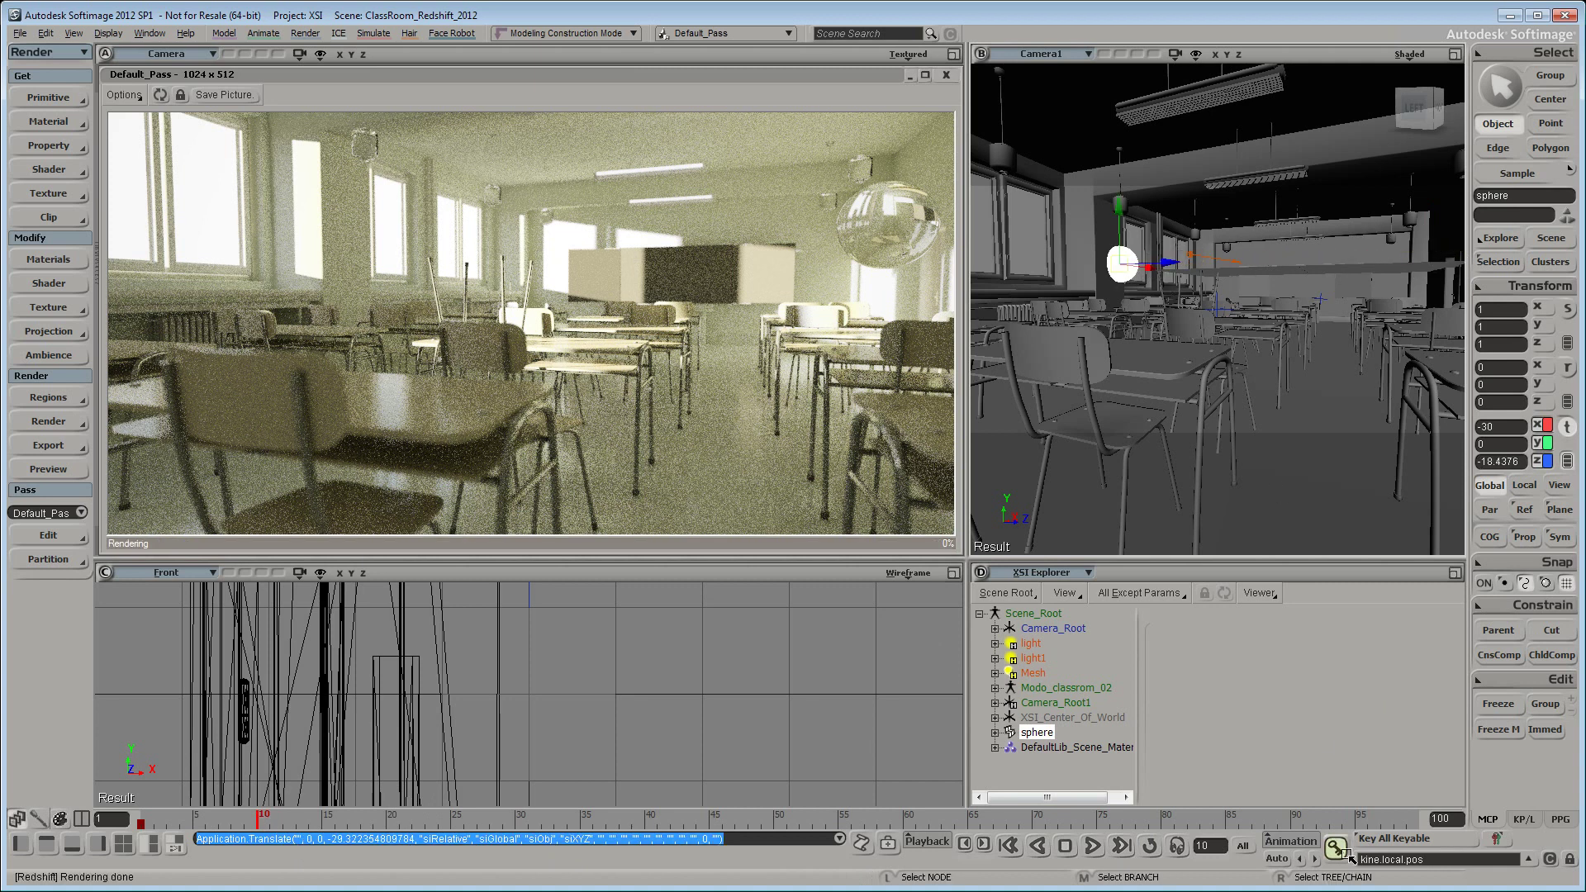
click(1335, 849)
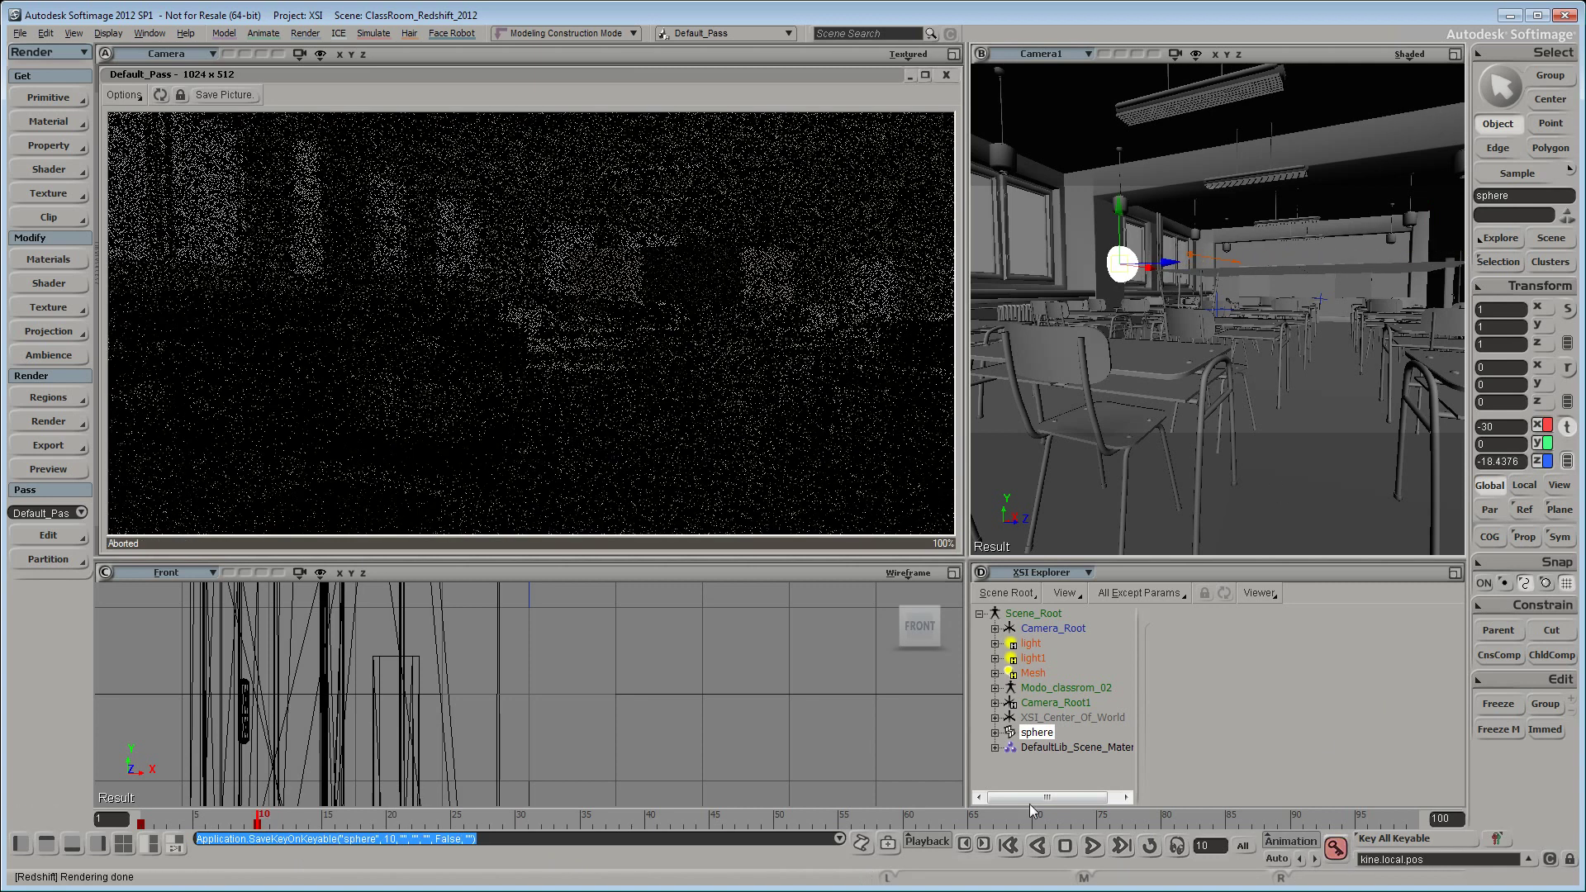
Go to frame 6 and enable motion blur in the Redshift options of the Render Manager.
click(205, 819)
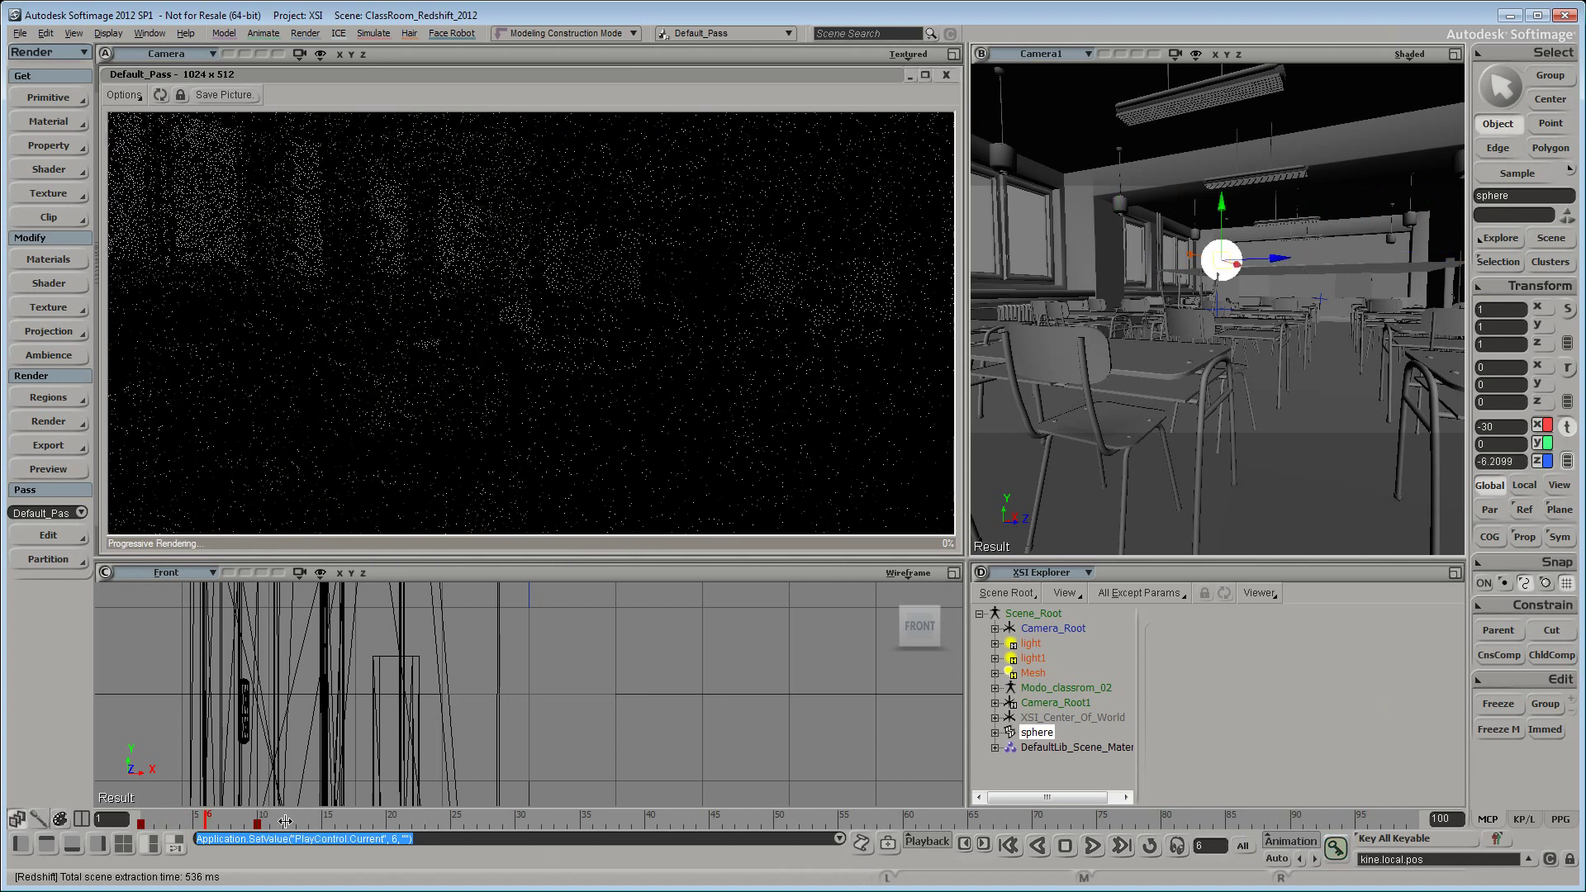
click(49, 421)
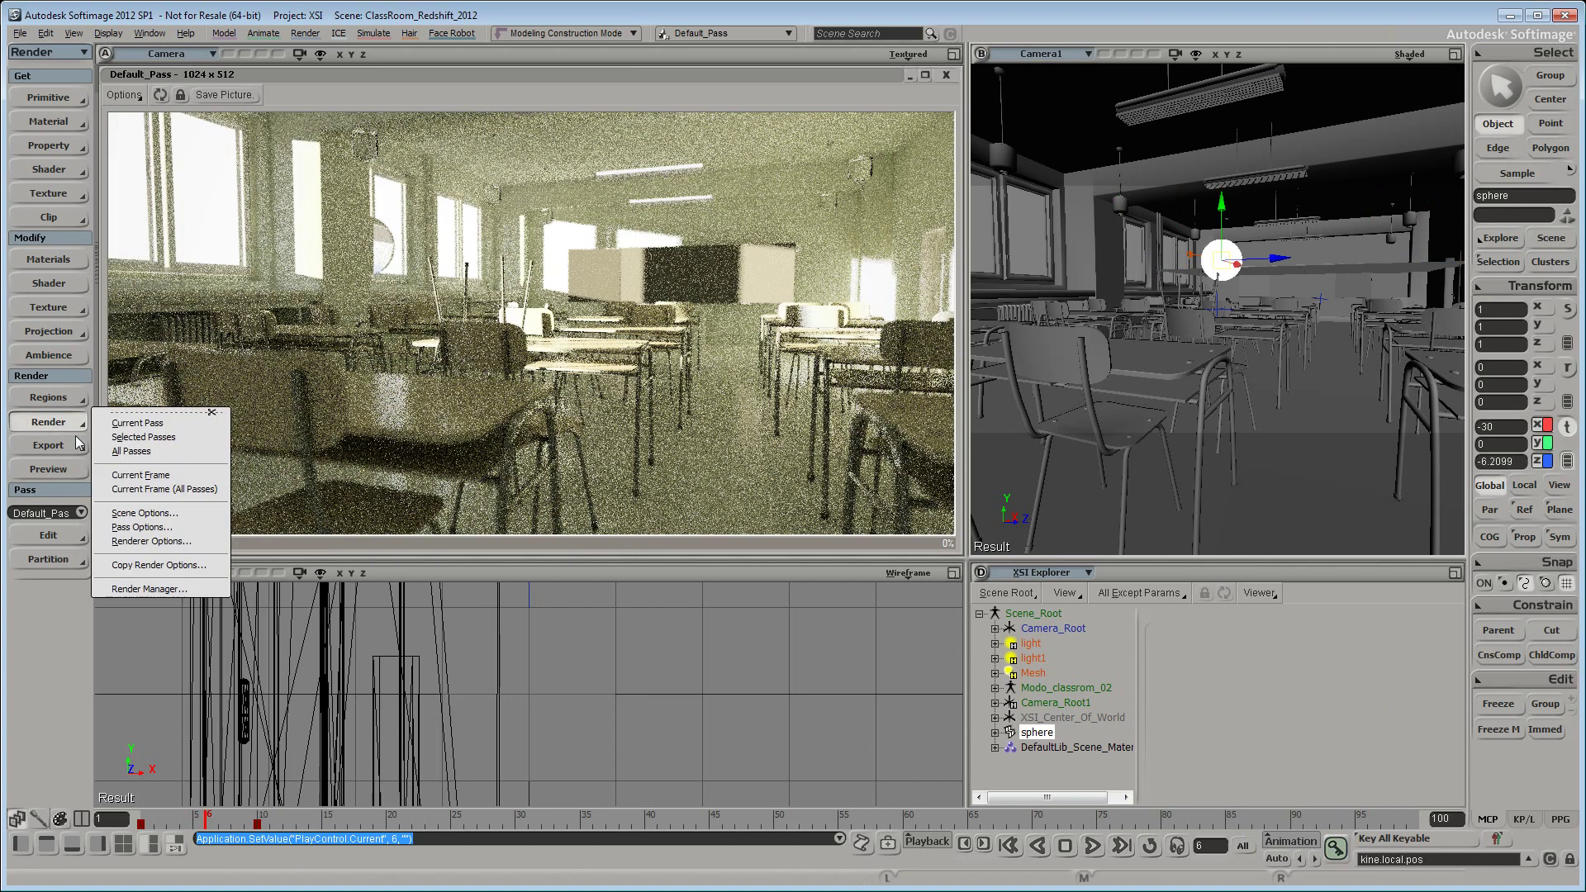
click(157, 588)
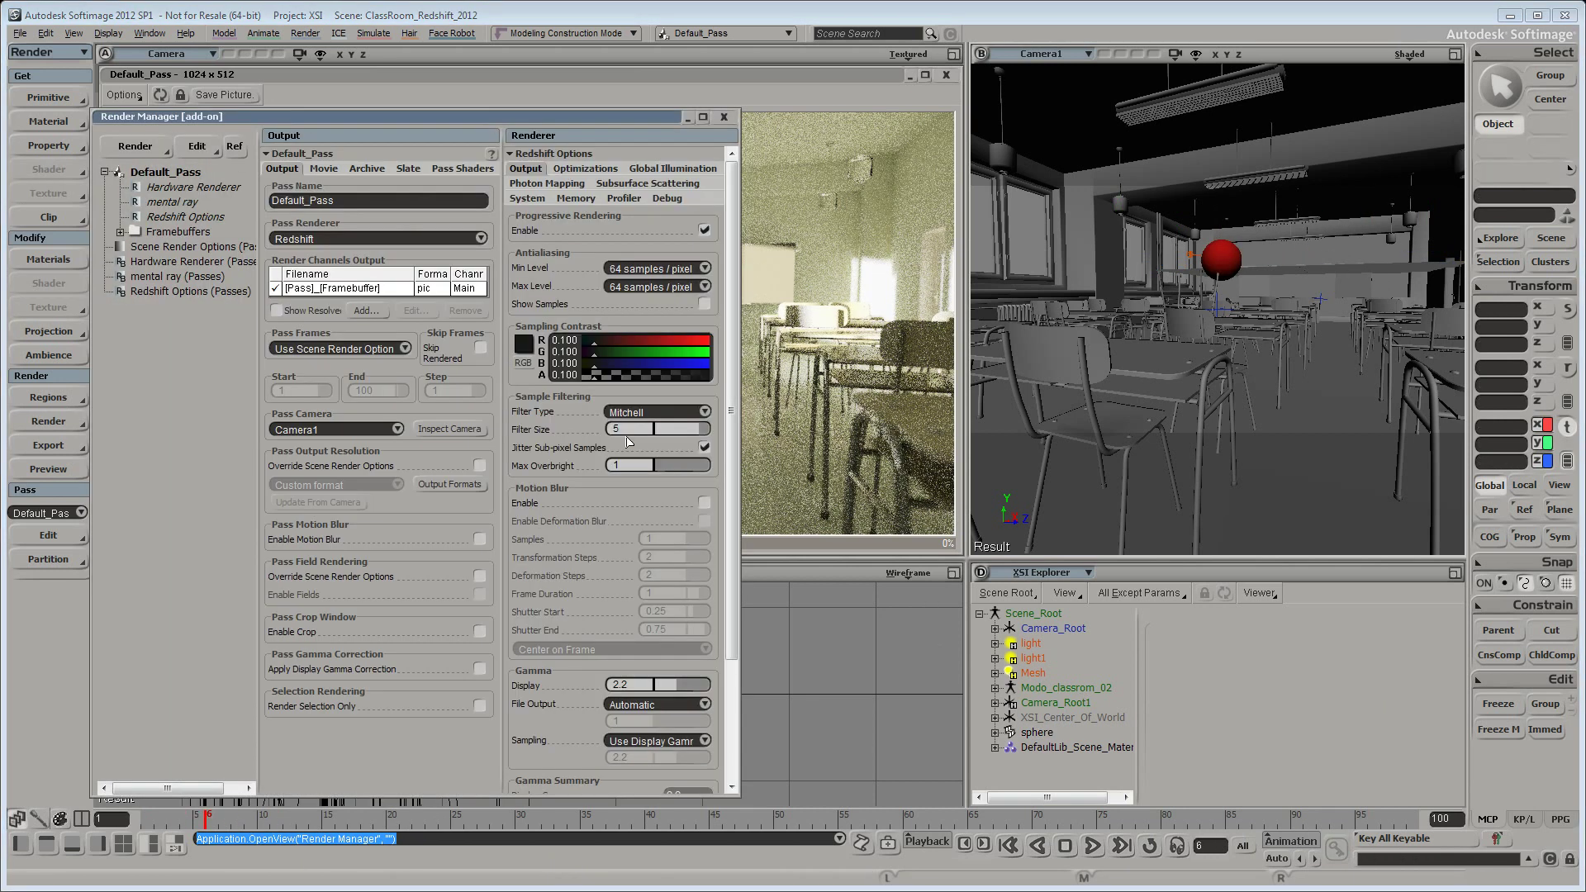
click(704, 502)
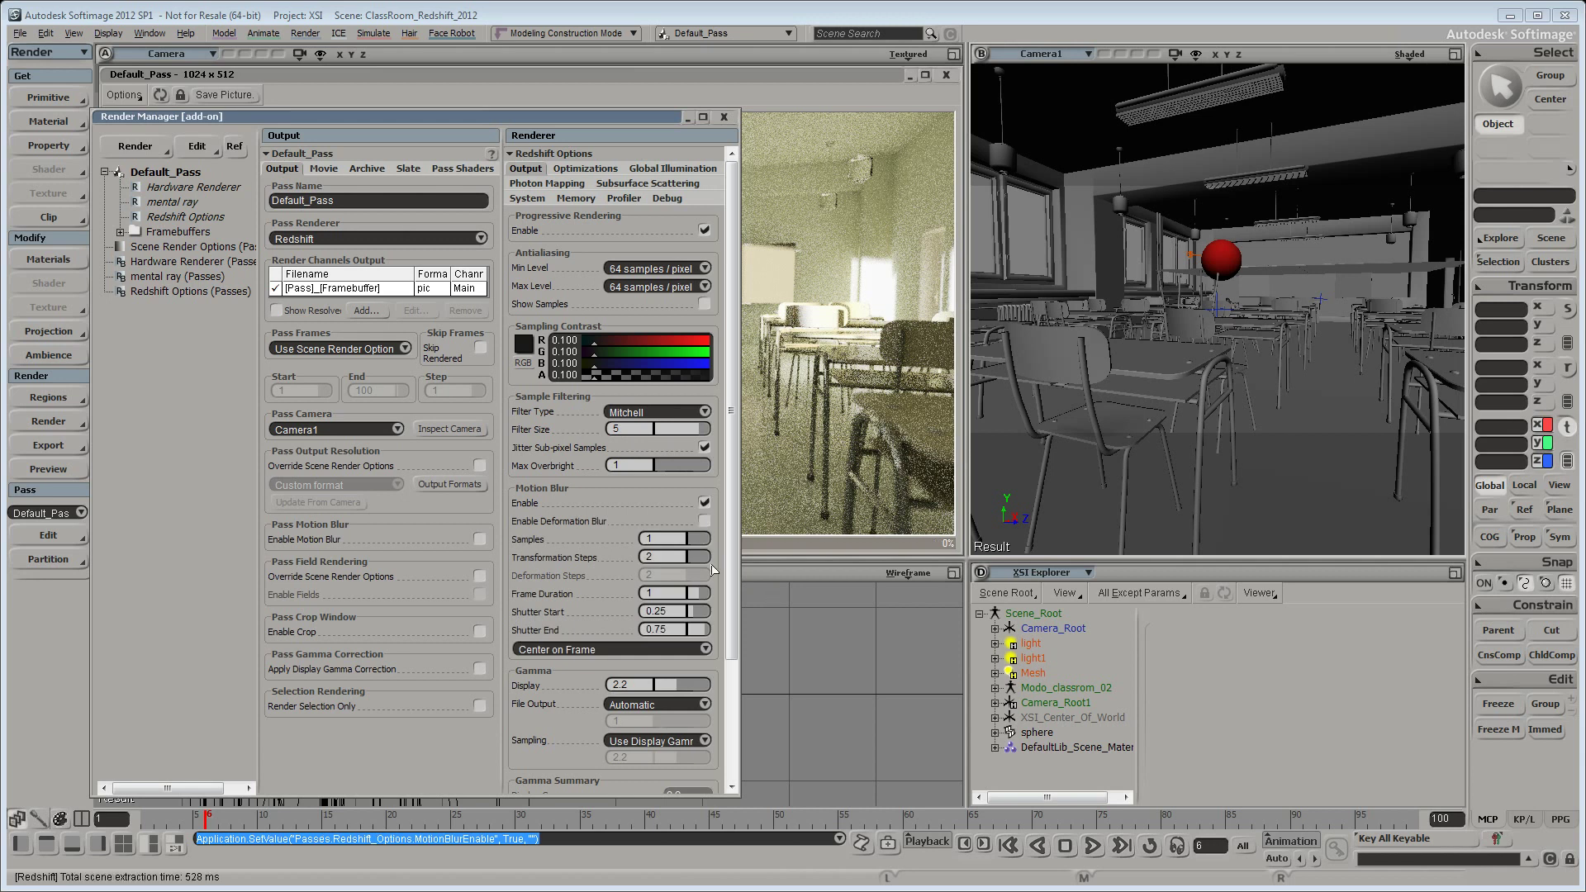
Set the motion blur shutter start to 0 and shutter end to 1.
click(676, 612)
text(0)
key(Tab)
text(1)
key(Return)
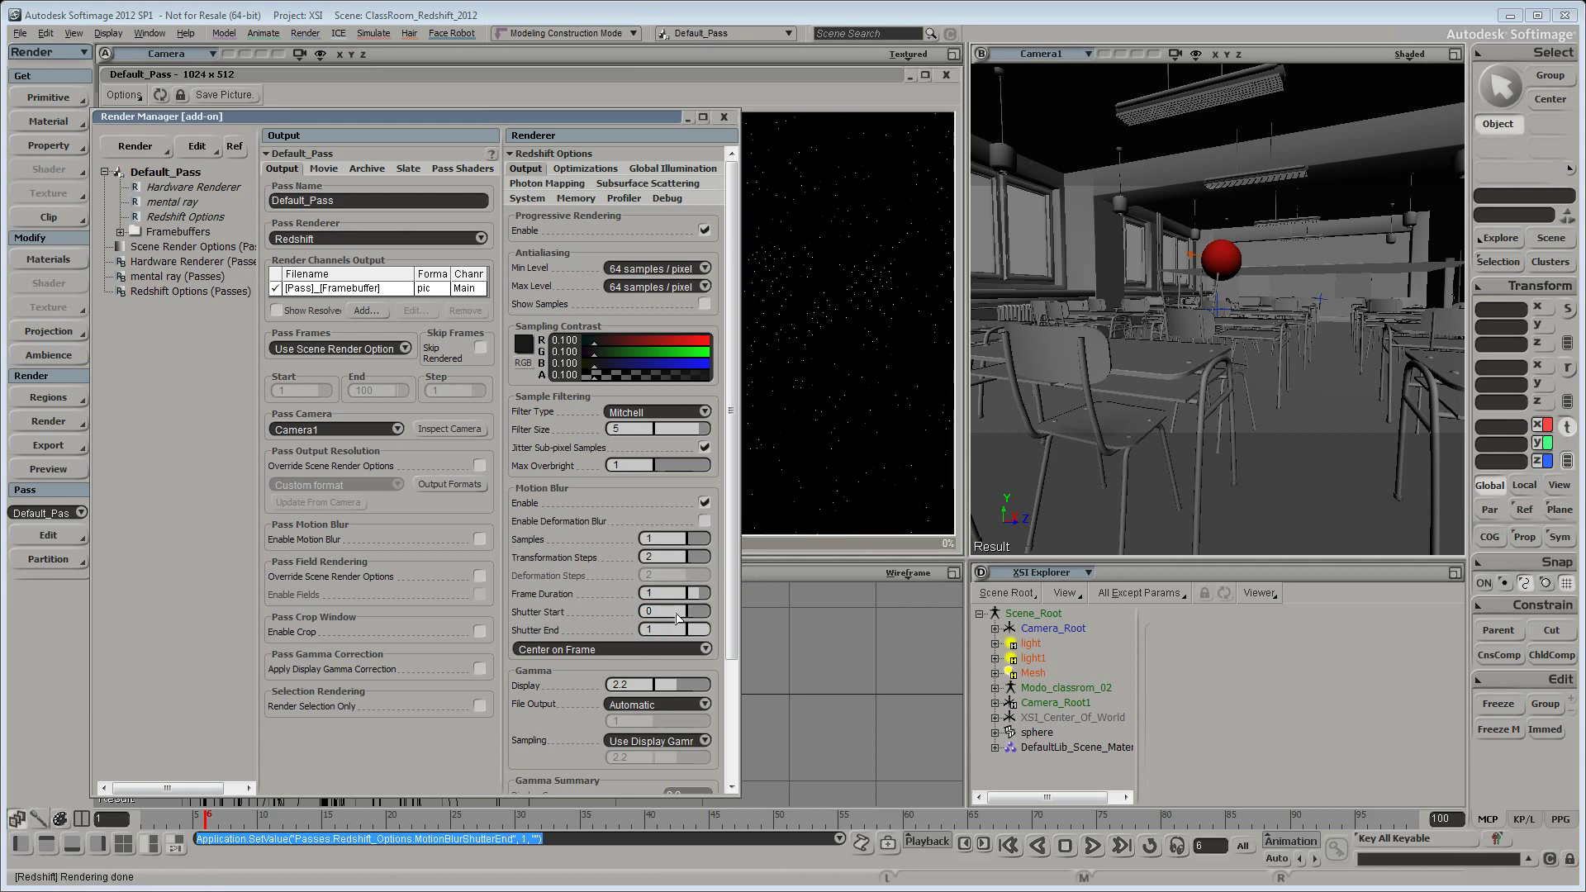
Set the motion blur frame duration to 2 and close the Render Manager.
click(675, 594)
text(2)
key(Return)
click(723, 117)
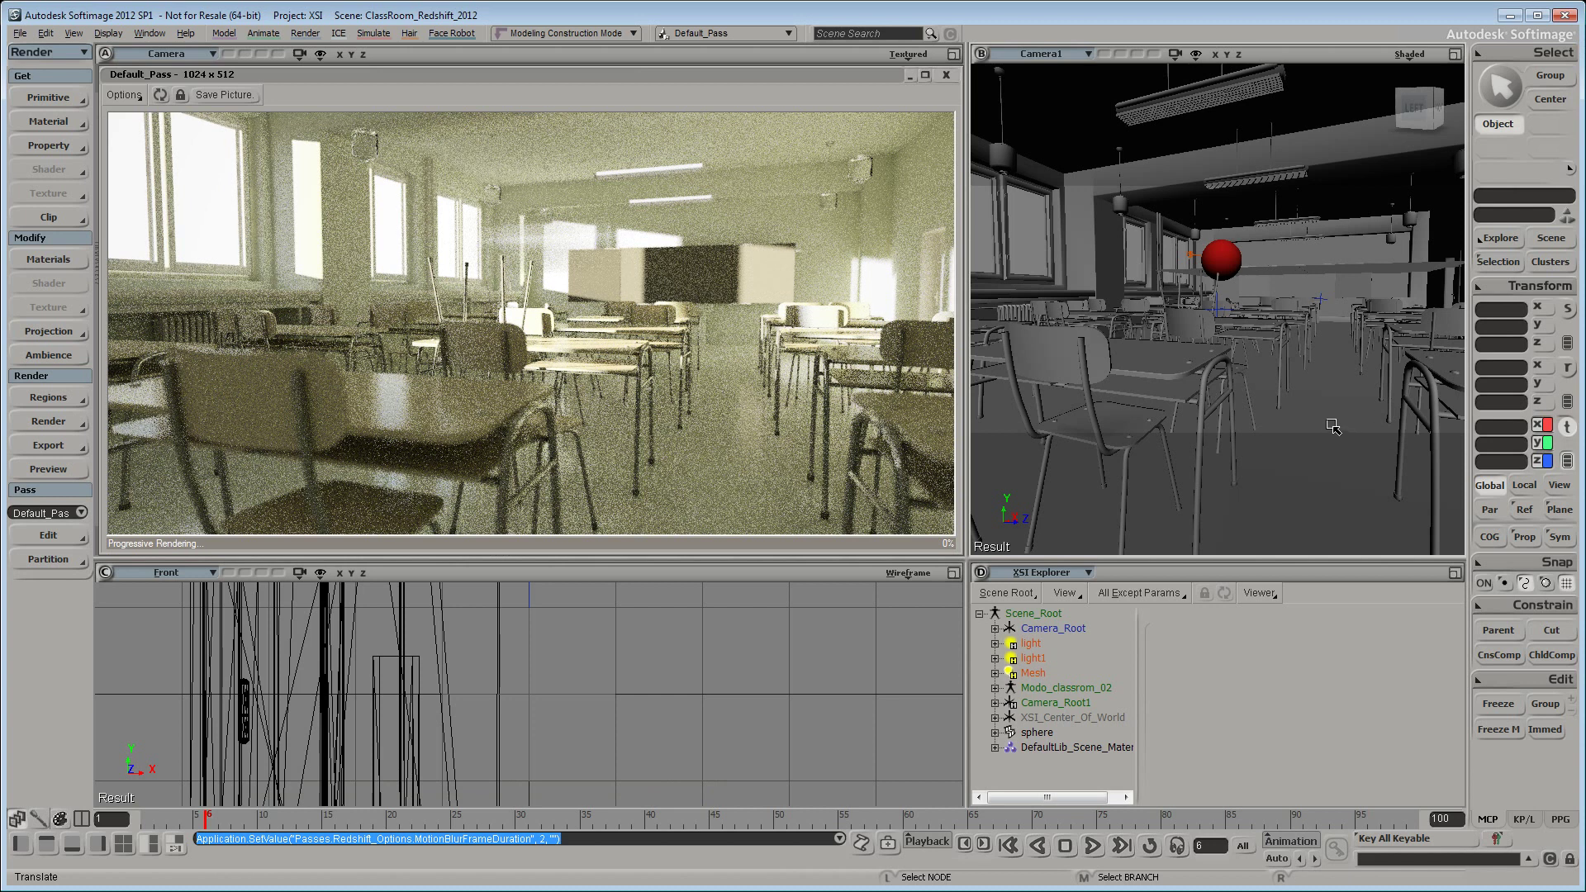
Reopen the Render Manager, set the motion blur frame duration to 1, and close it again.
click(48, 421)
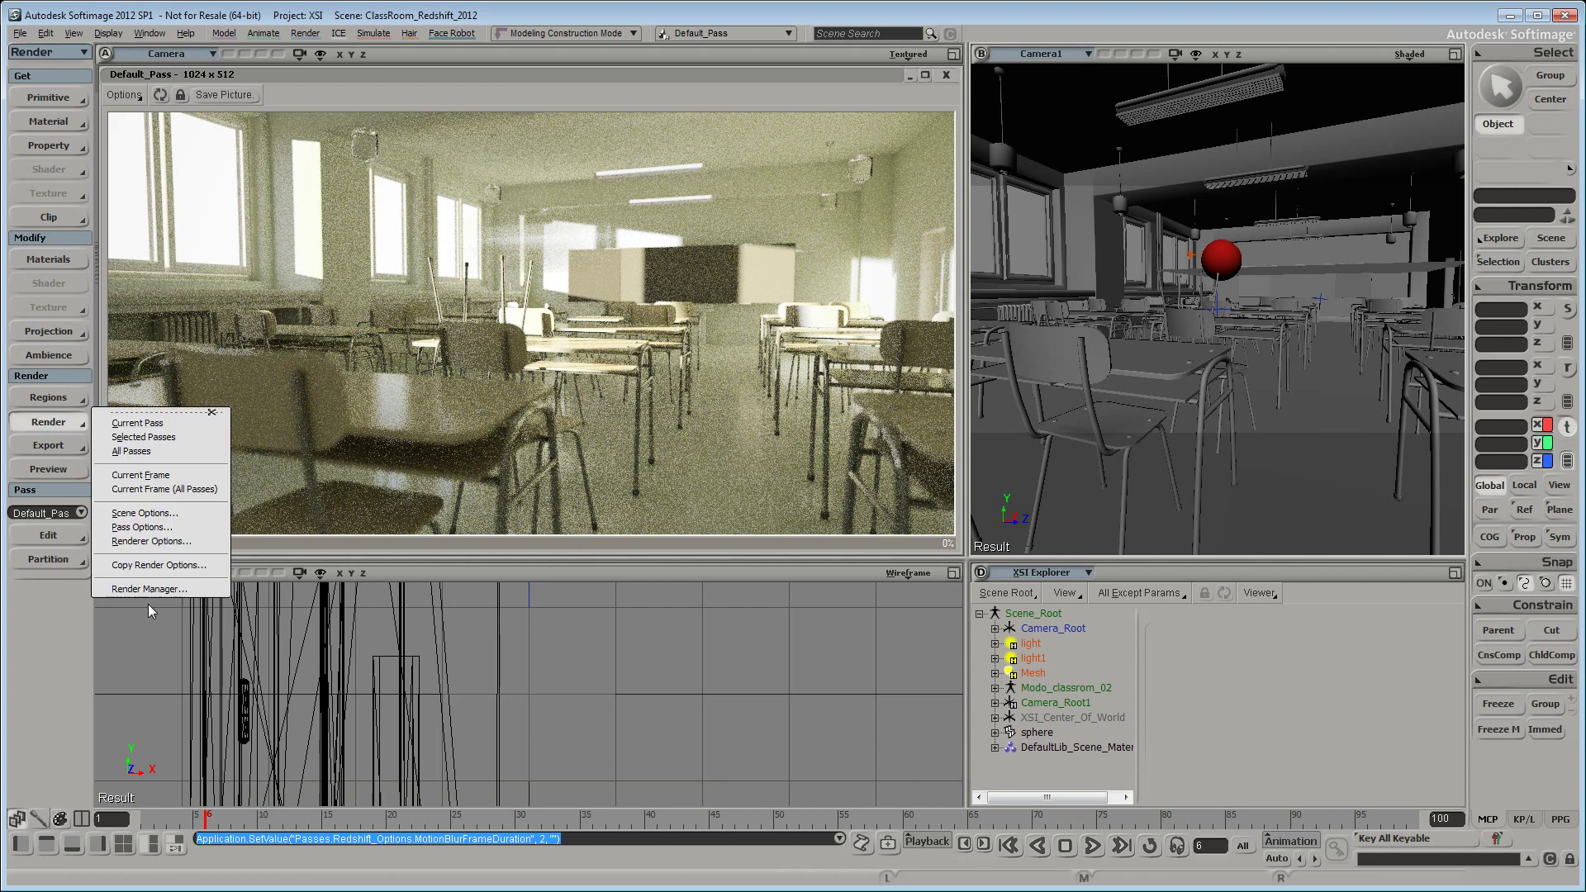
click(149, 589)
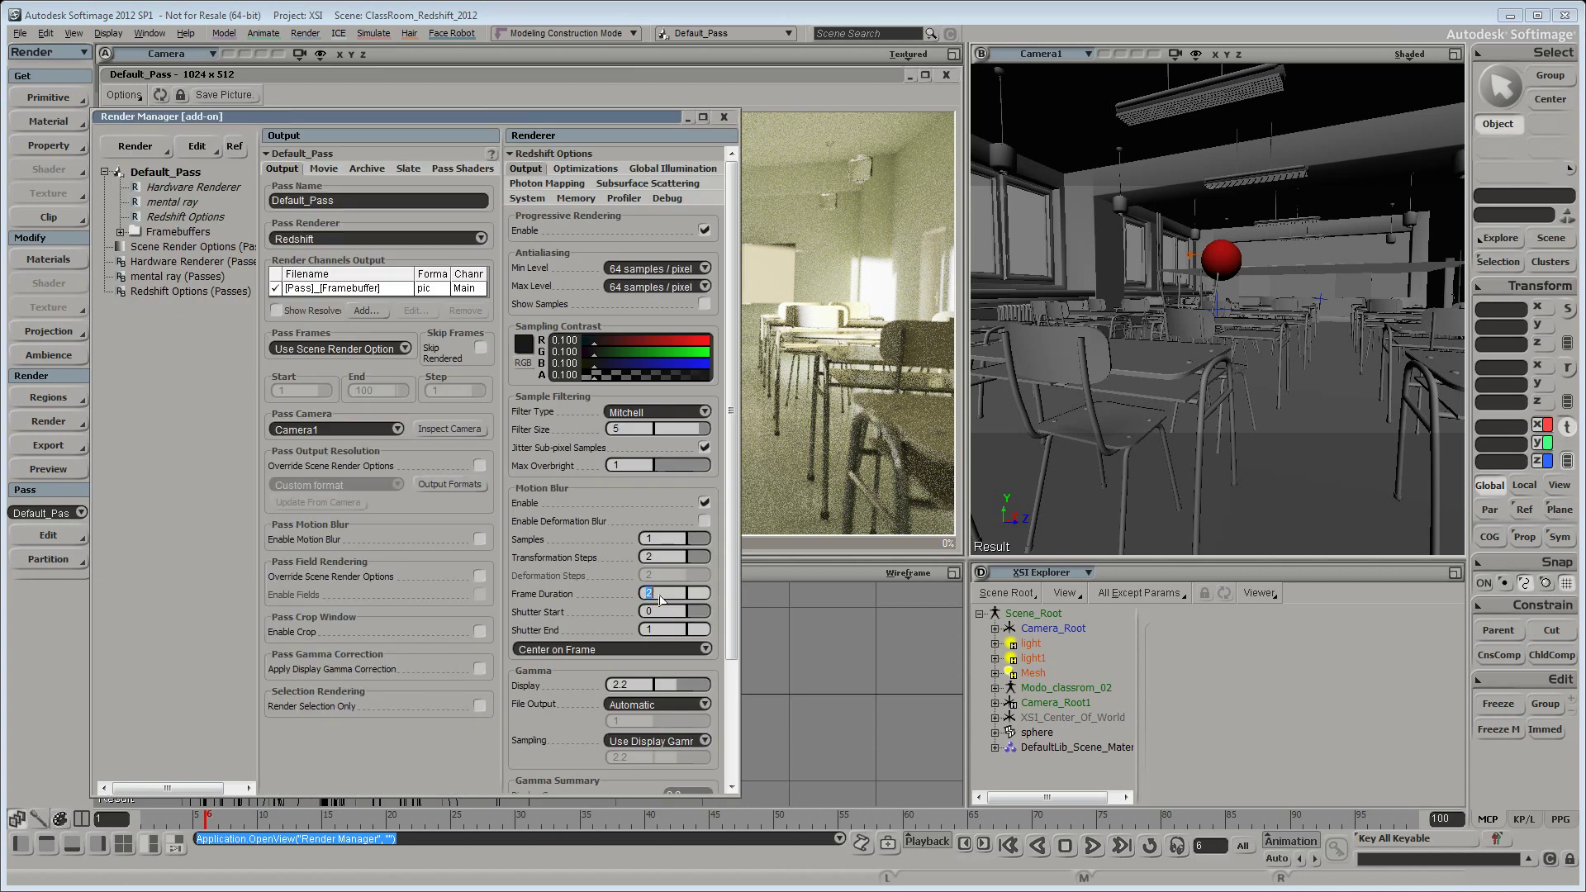
text(1)
key(Return)
click(724, 116)
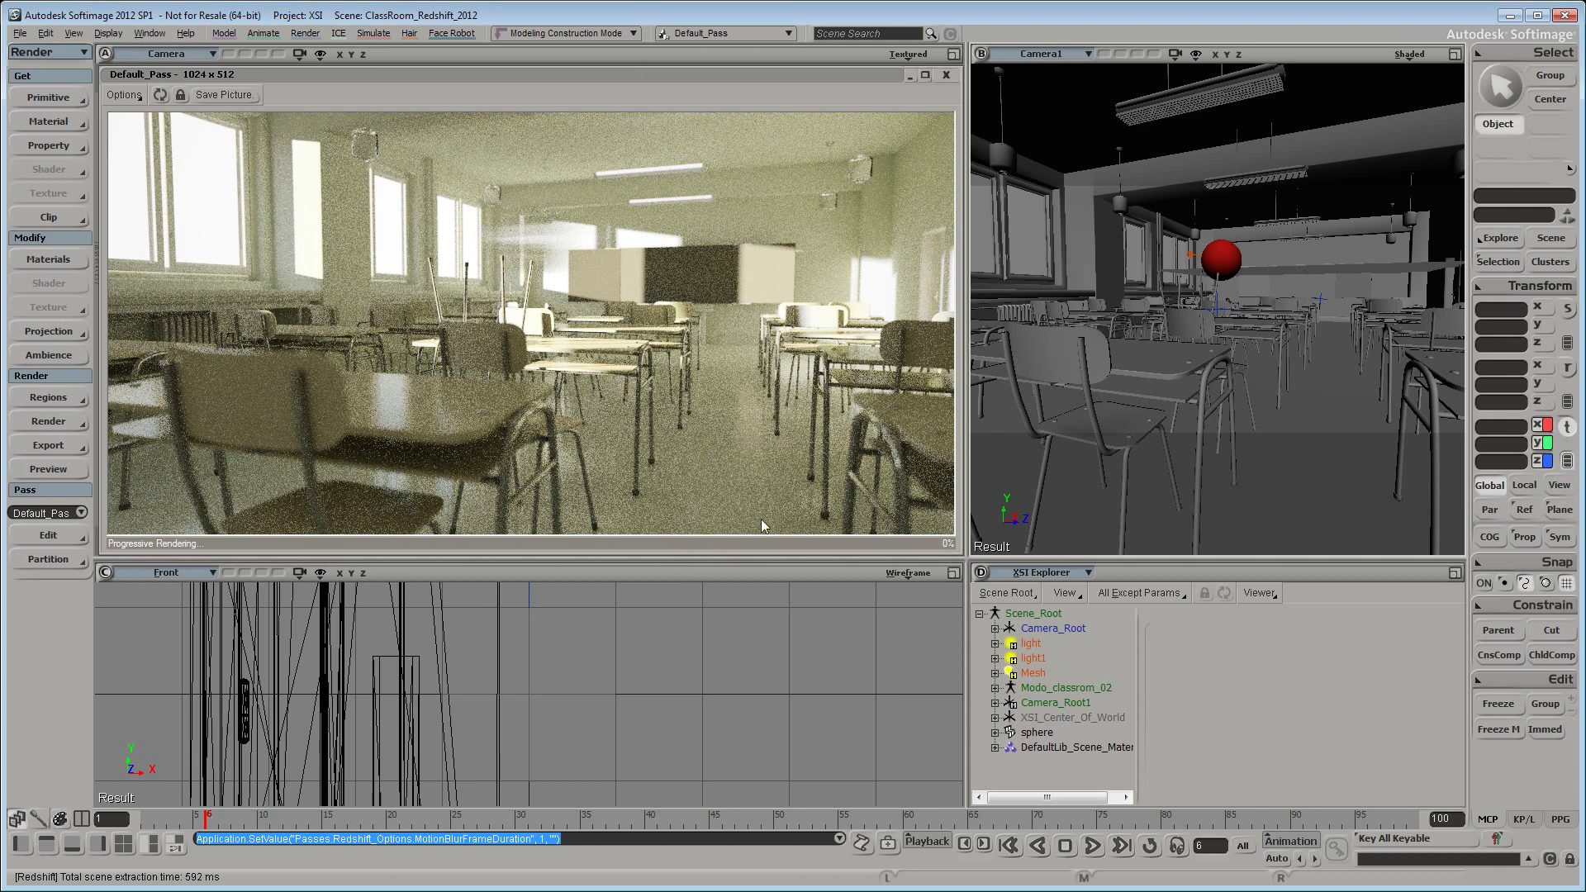
Disable progressive rendering in the Redshift options and close the Render Manager so the frame renders in final mode.
click(48, 421)
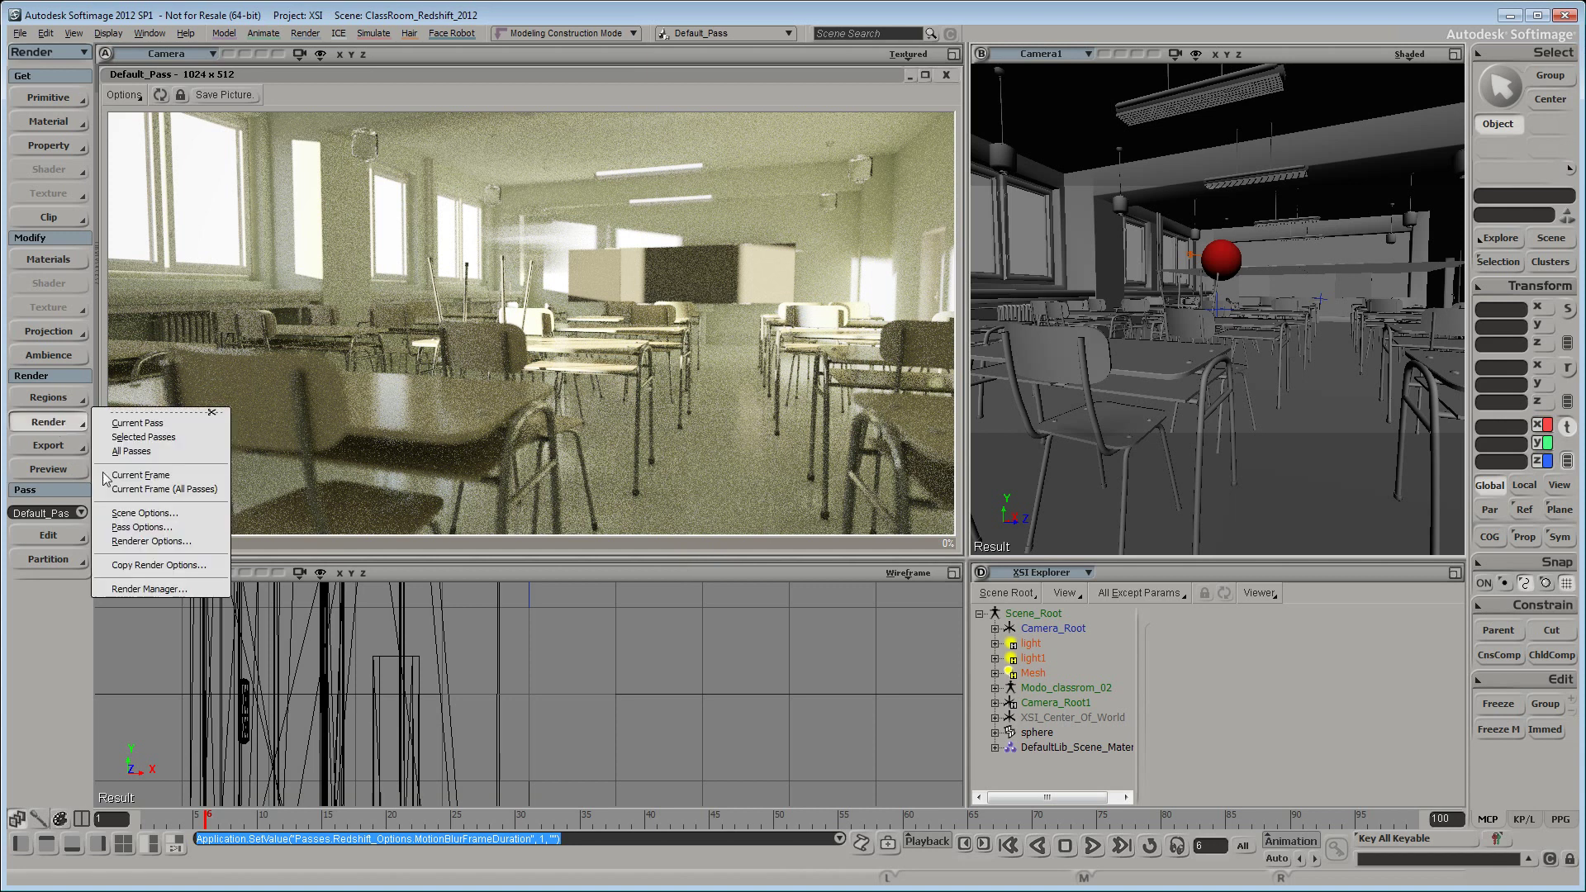
click(152, 589)
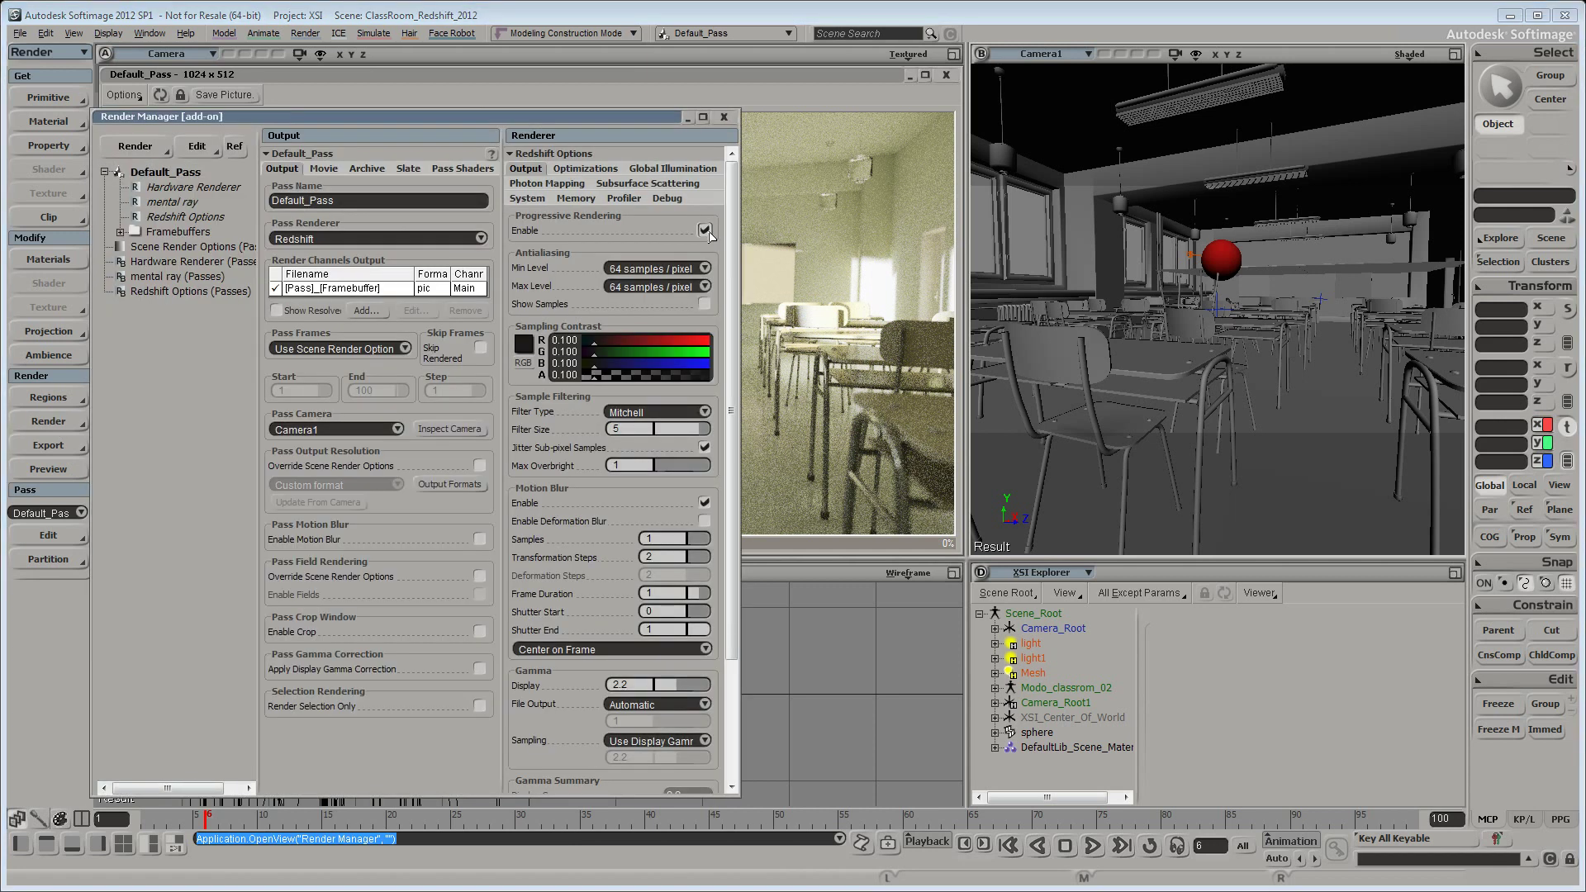
click(704, 231)
click(724, 116)
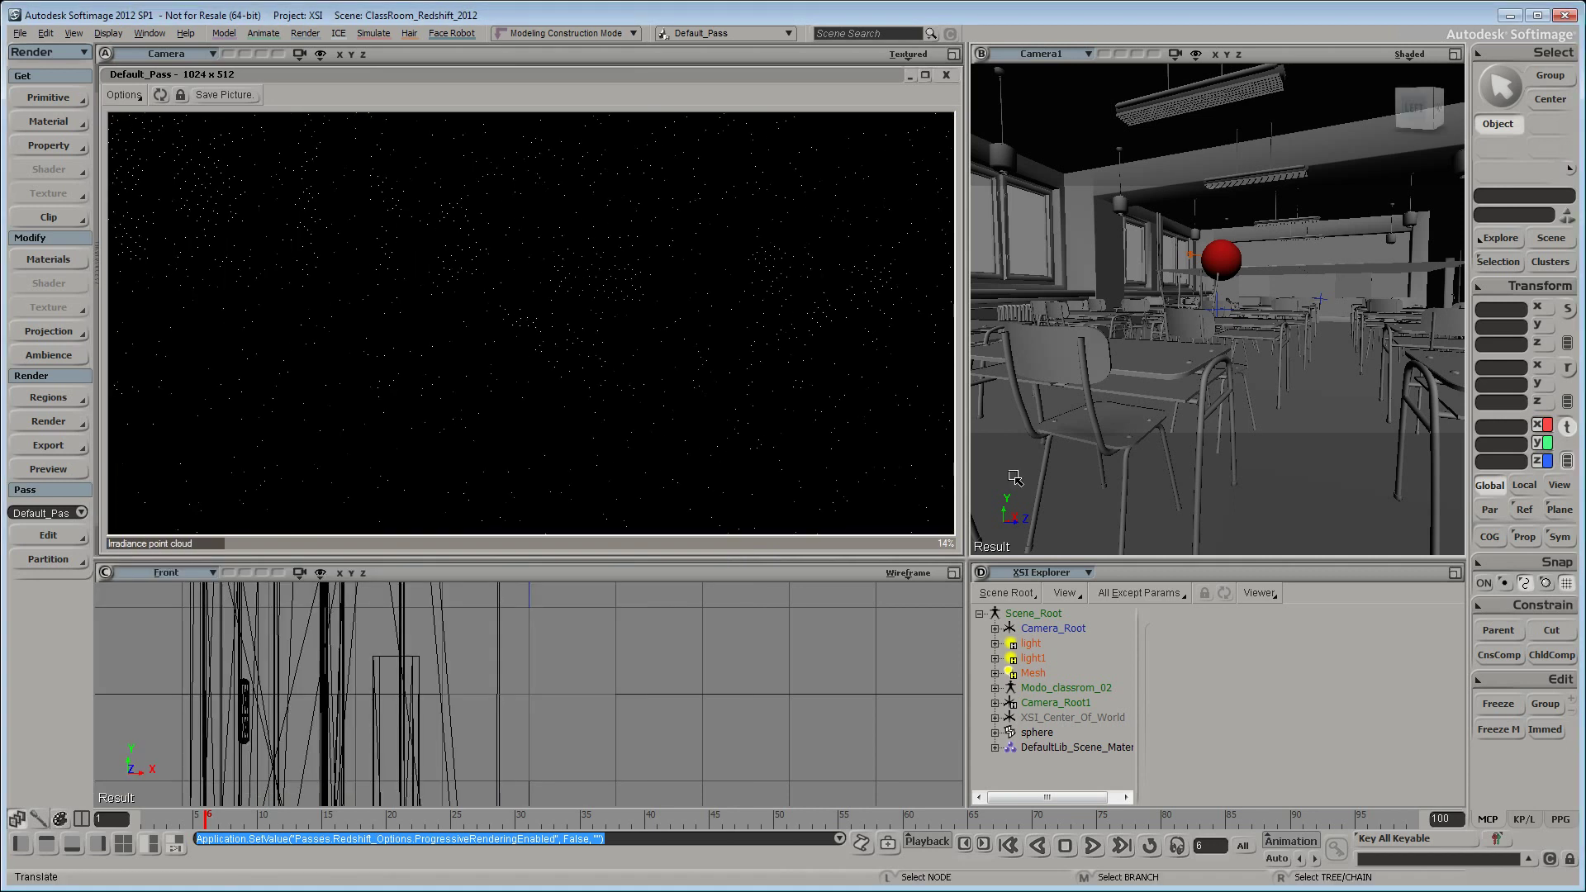